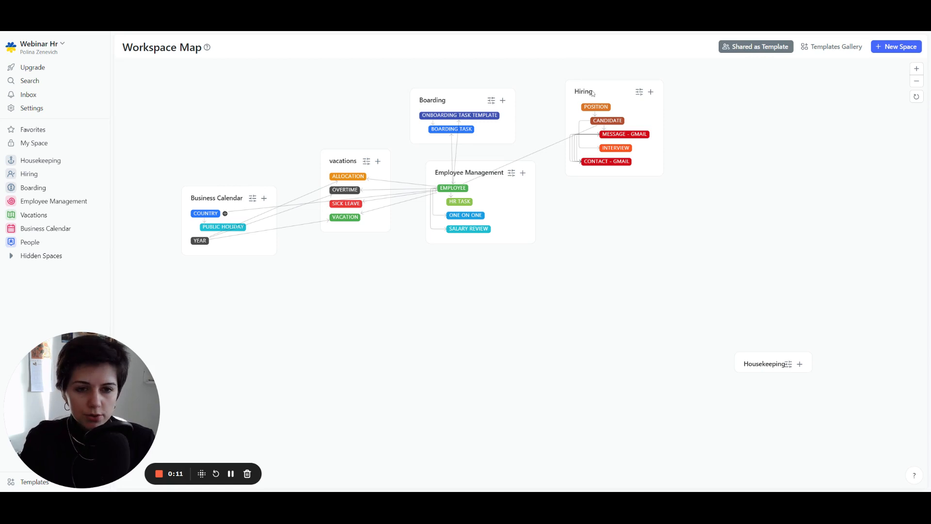
# - Move the Hiring space farther from Employee Management on the workspace map, and review Hiring's Position, Candidate and Interview databases
pyautogui.moveTo(592, 94); pyautogui.dragTo(652, 120)
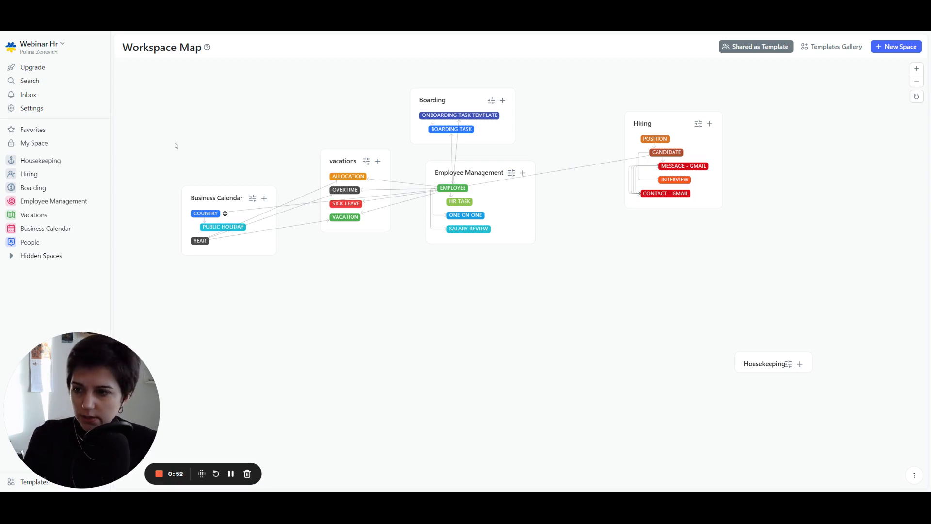
pyautogui.click(64, 177)
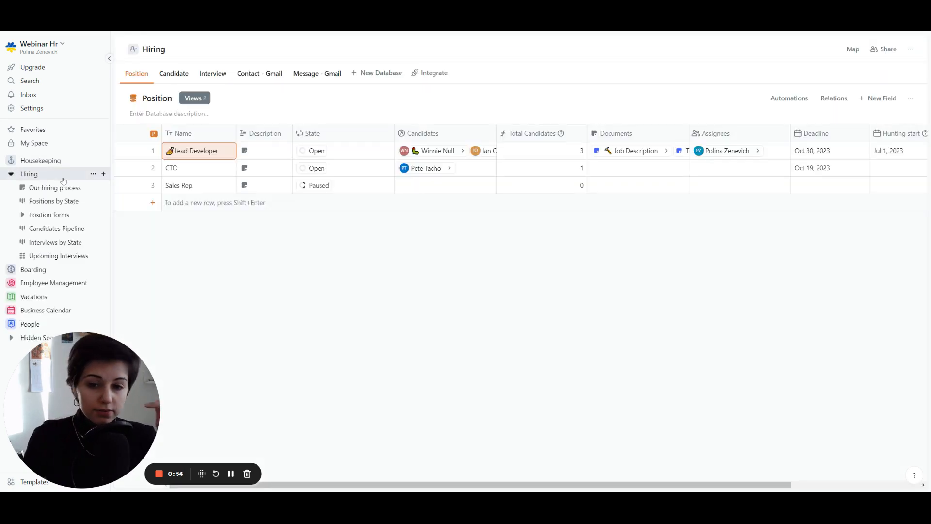
pyautogui.click(165, 73)
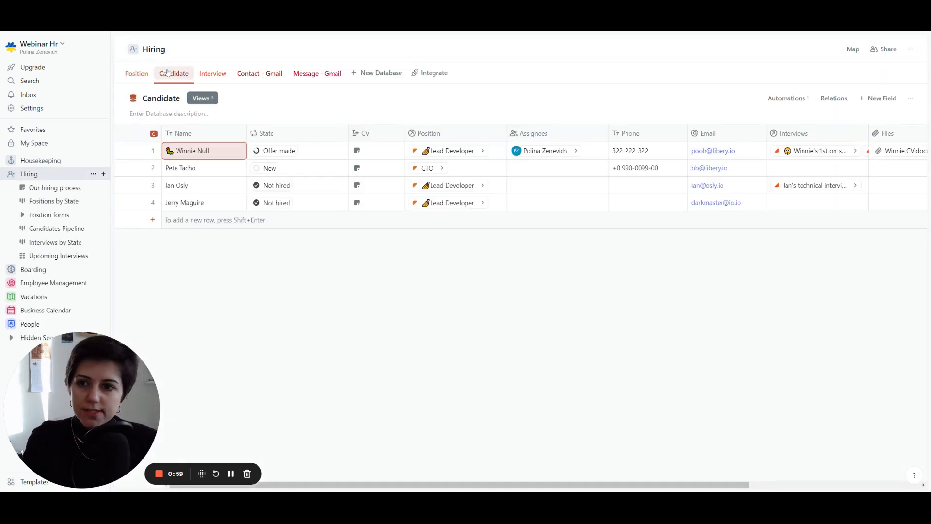
pyautogui.click(214, 75)
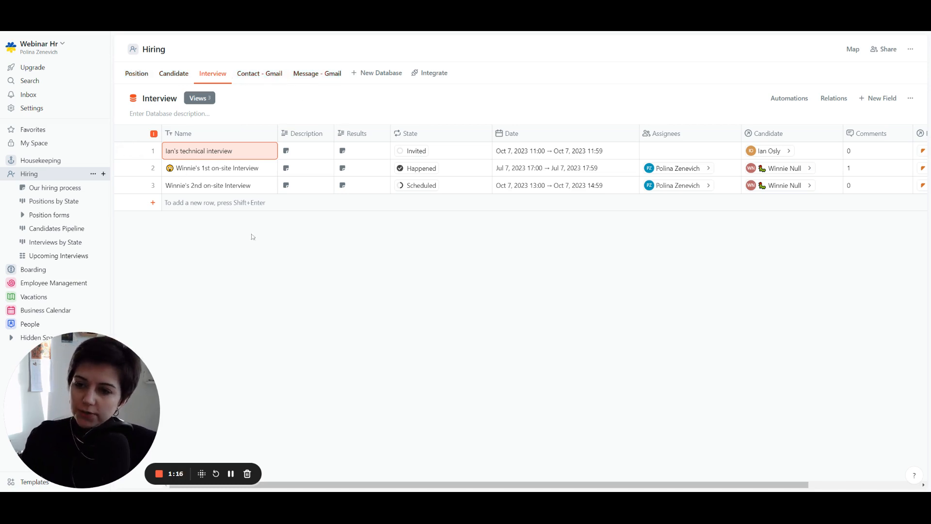
# - Read through the Our hiring process document in the Hiring space and check which view types can be added
pyautogui.click(53, 188)
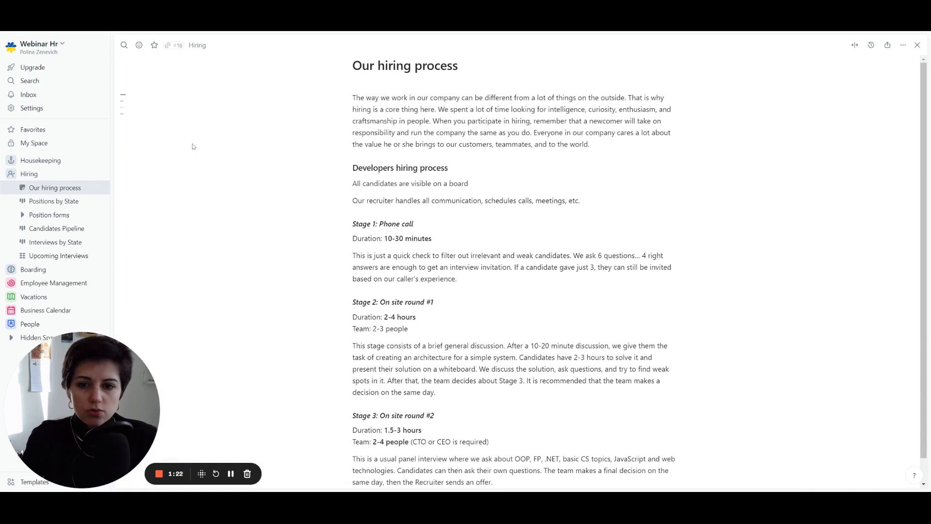
pyautogui.scroll(-1, 201, 150)
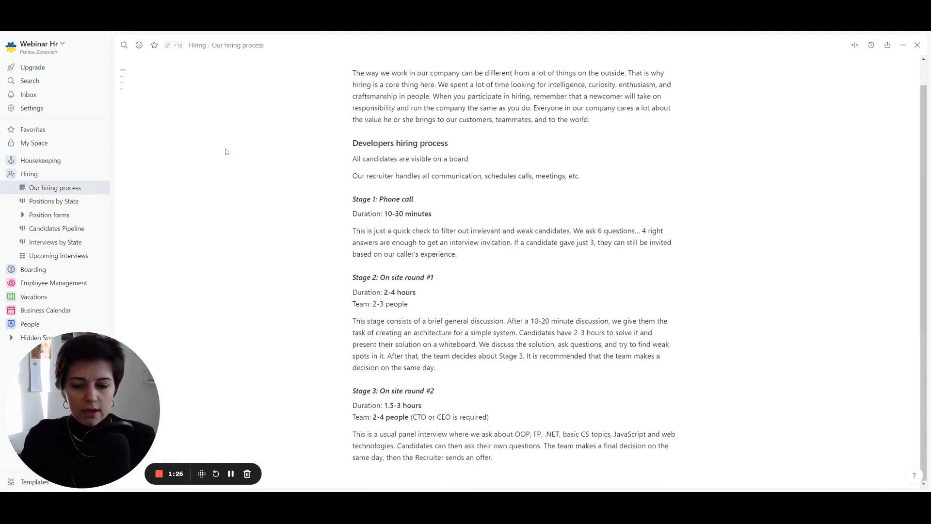
pyautogui.scroll(1, 225, 152)
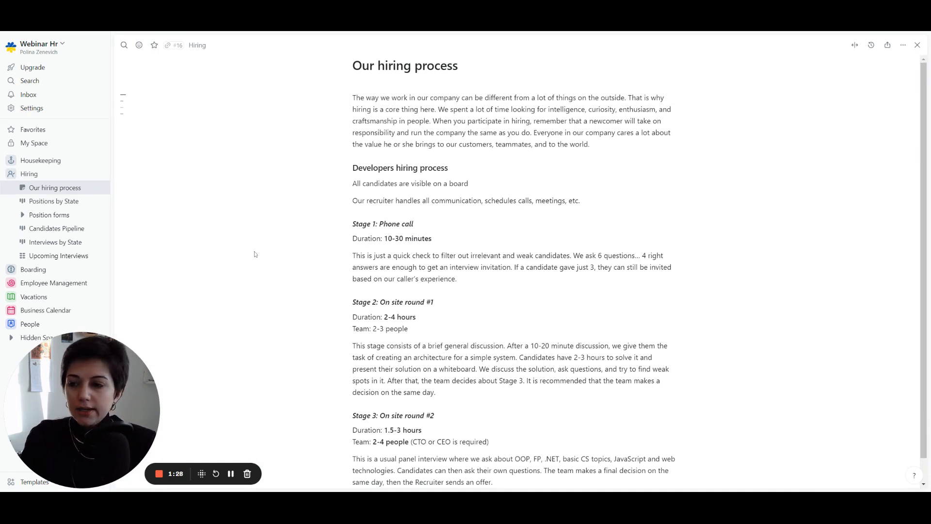
pyautogui.click(103, 187)
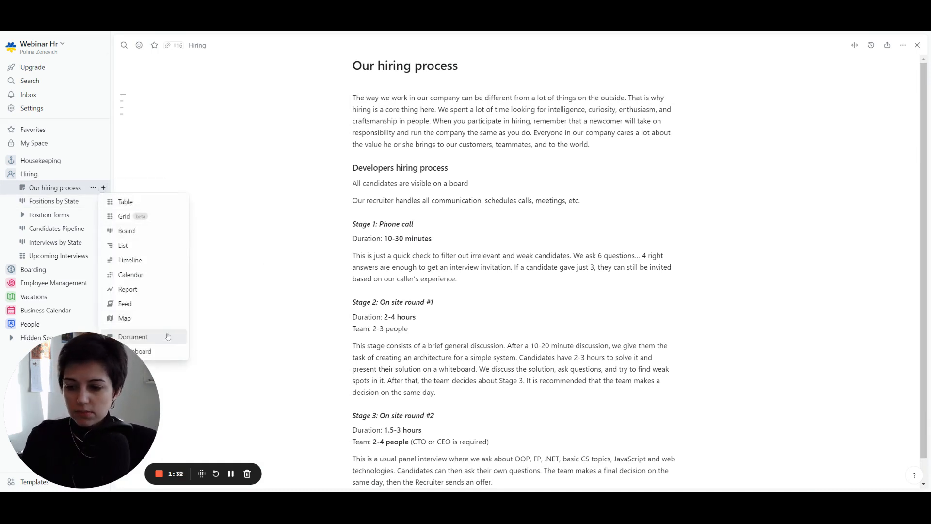
pyautogui.click(302, 255)
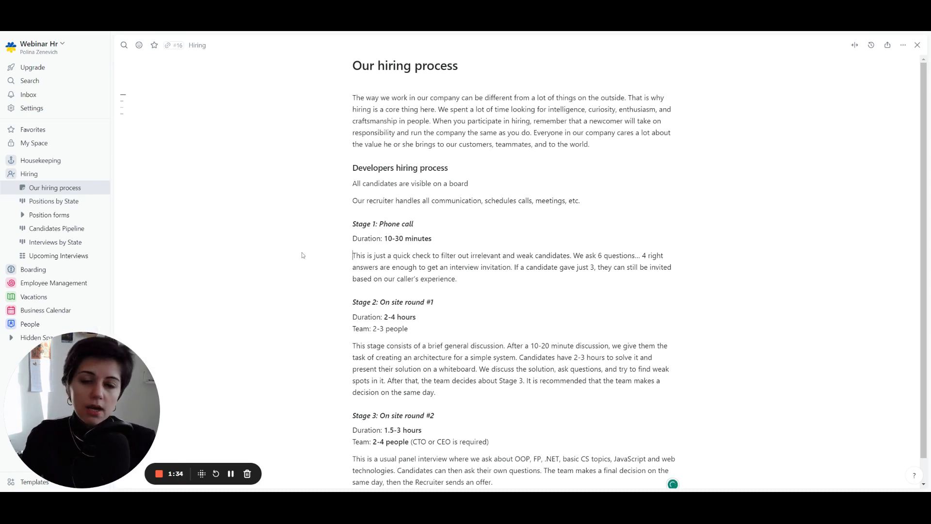
# - Browse the insertable block commands on a new line below the document's introductory paragraph, and remove that line
pyautogui.click(605, 150)
pyautogui.press('Return')
pyautogui.write('/')
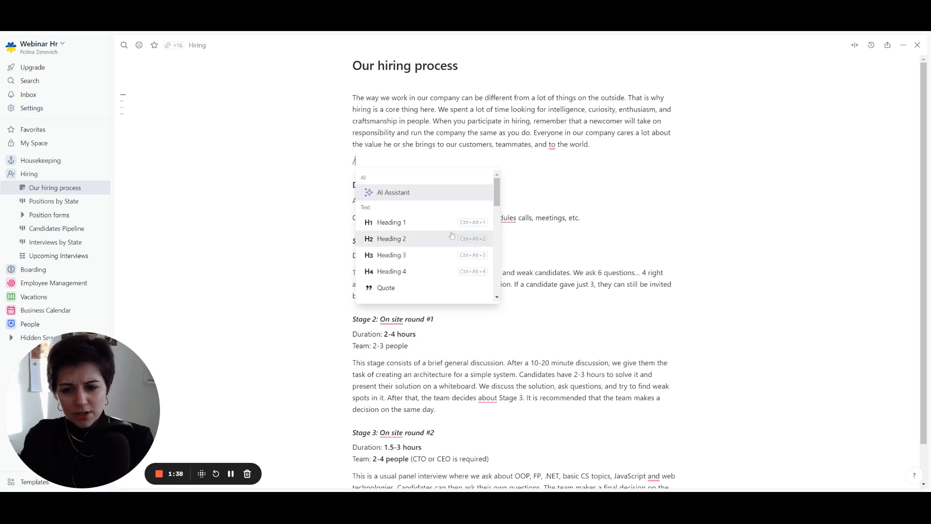
pyautogui.scroll(-2, 452, 235)
pyautogui.scroll(2, 451, 236)
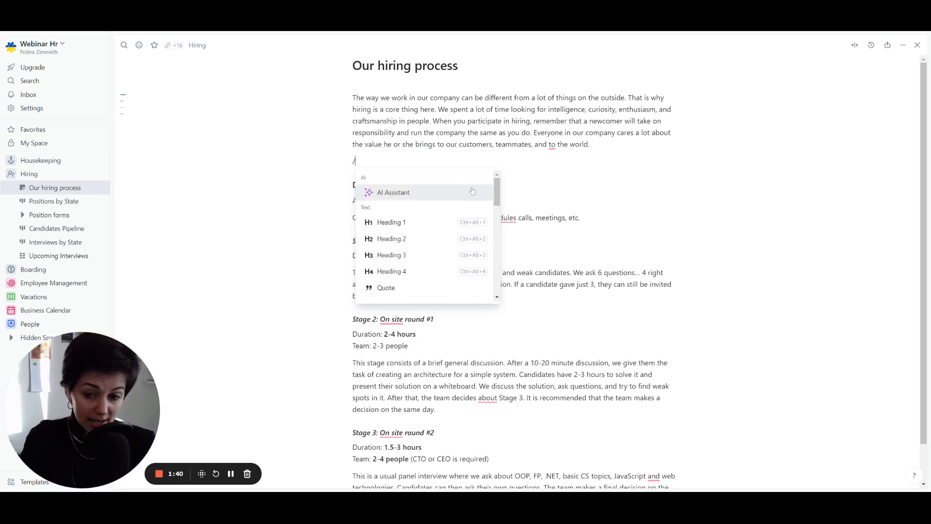
pyautogui.scroll(-3, 472, 204)
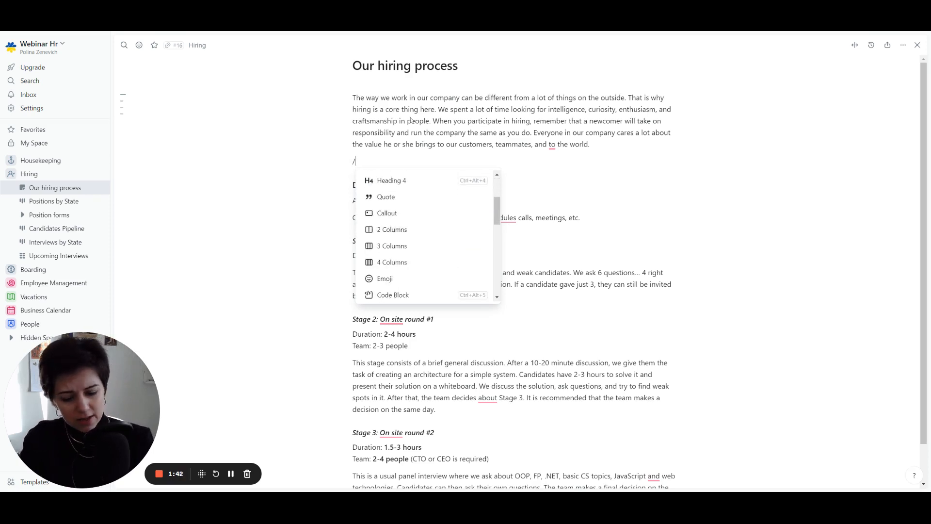
pyautogui.press('BackSpace')
pyautogui.press('BackSpace')
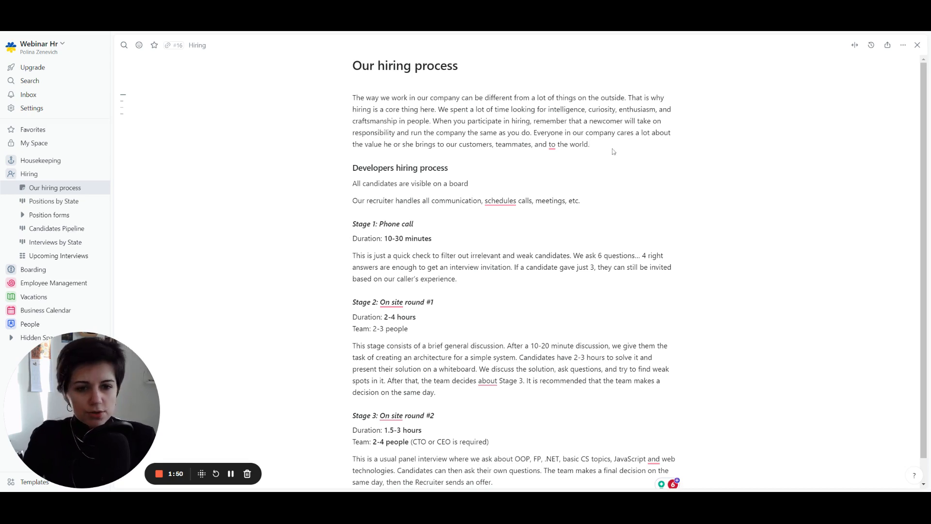
# - Select the introductory paragraph's closing sentence to check its formatting and comment options, and clear the selection
pyautogui.moveTo(611, 150); pyautogui.dragTo(538, 138)
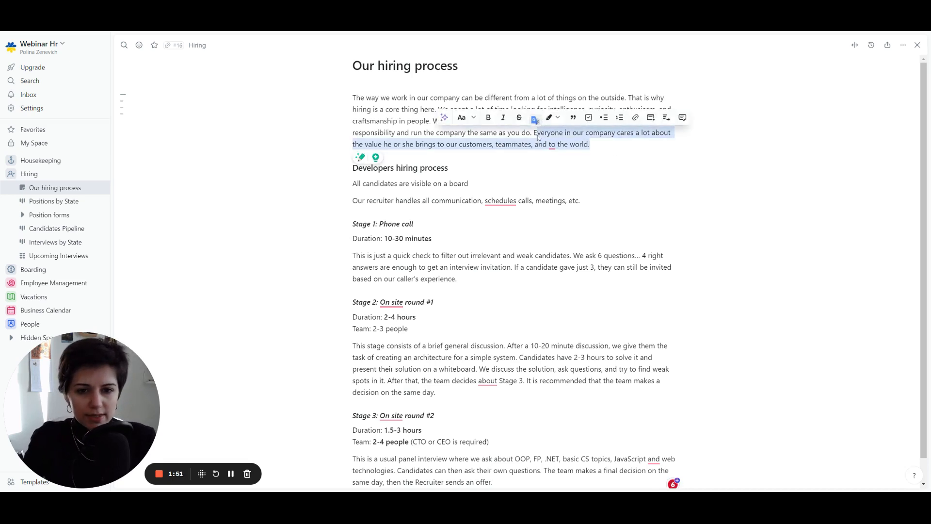
pyautogui.click(682, 117)
pyautogui.click(502, 117)
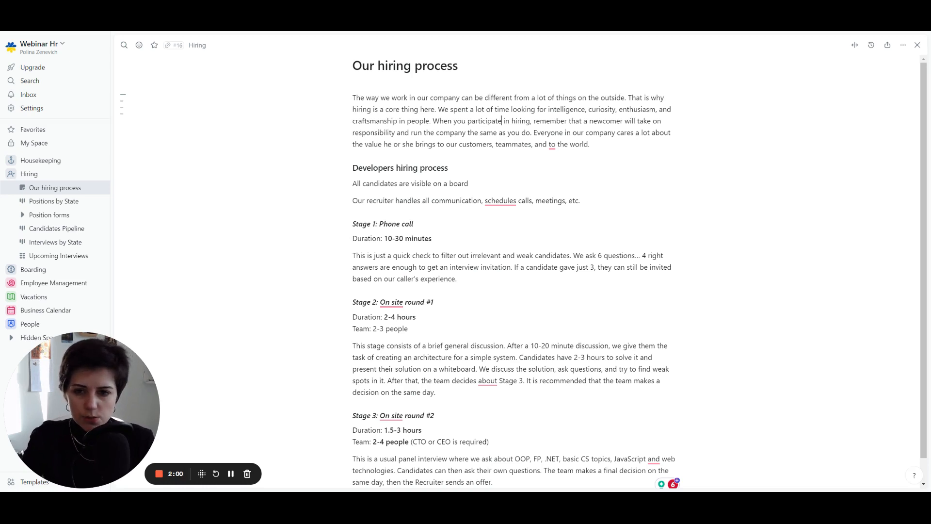
# - Open the Positions by State board and check who can be assigned to the CTO position
pyautogui.click(59, 202)
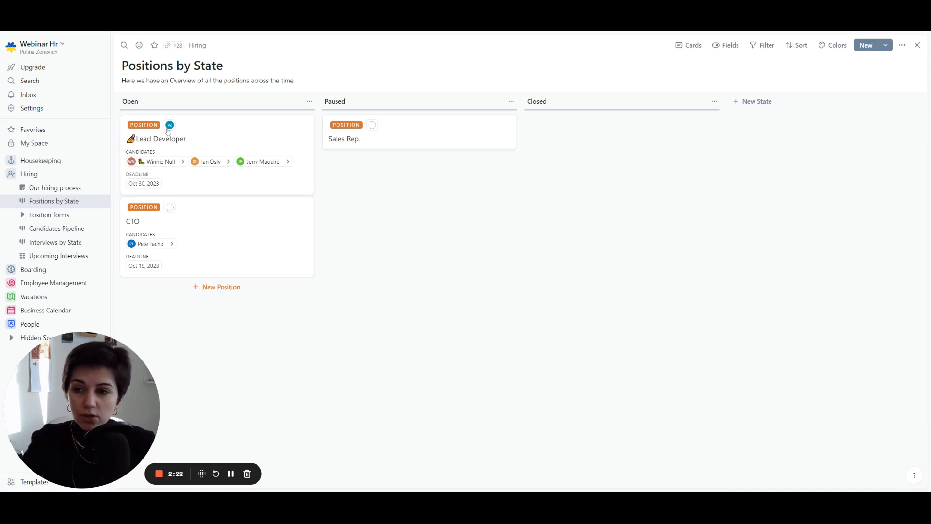
pyautogui.click(170, 207)
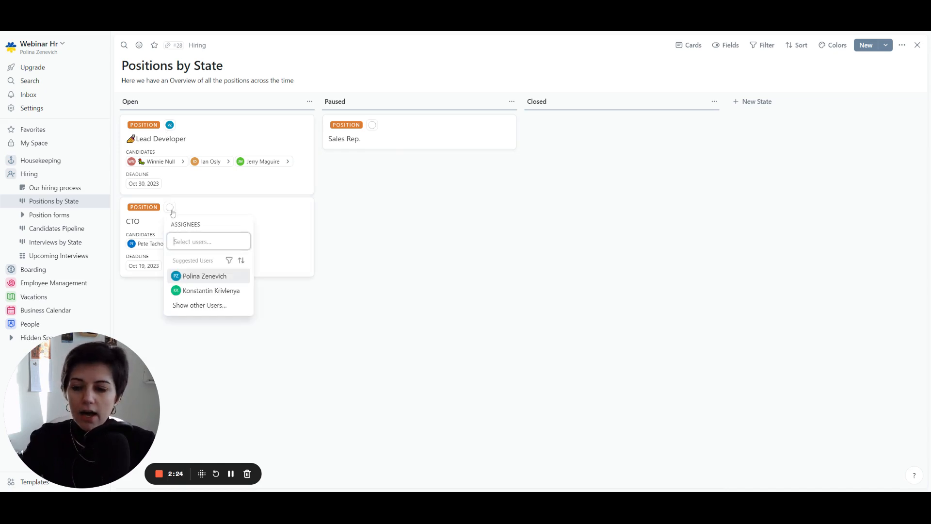
pyautogui.click(172, 211)
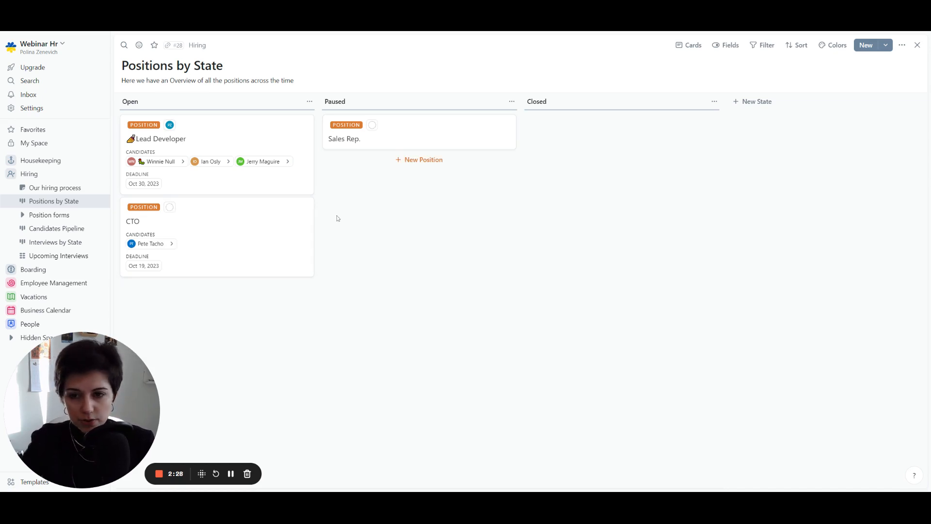
# - Group the Positions by State board into rows by Assignees and clear that row grouping
pyautogui.click(694, 45)
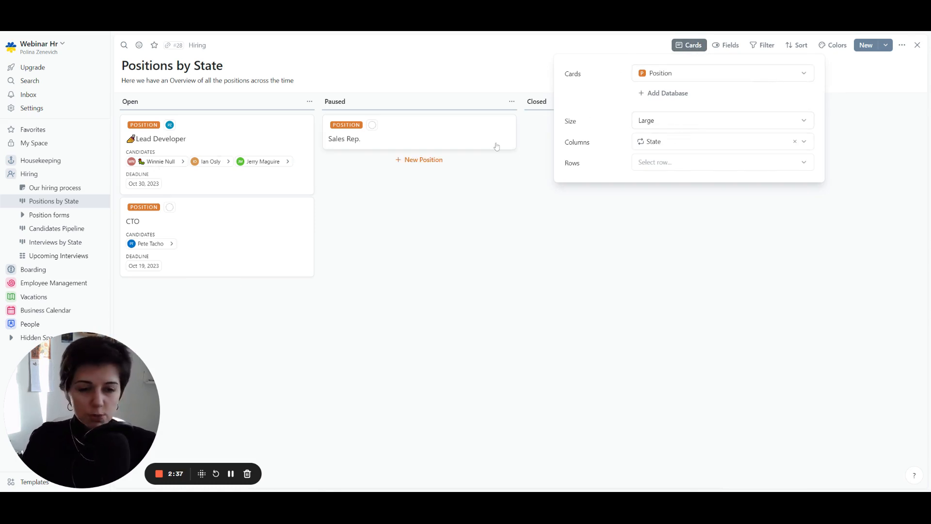
pyautogui.click(672, 162)
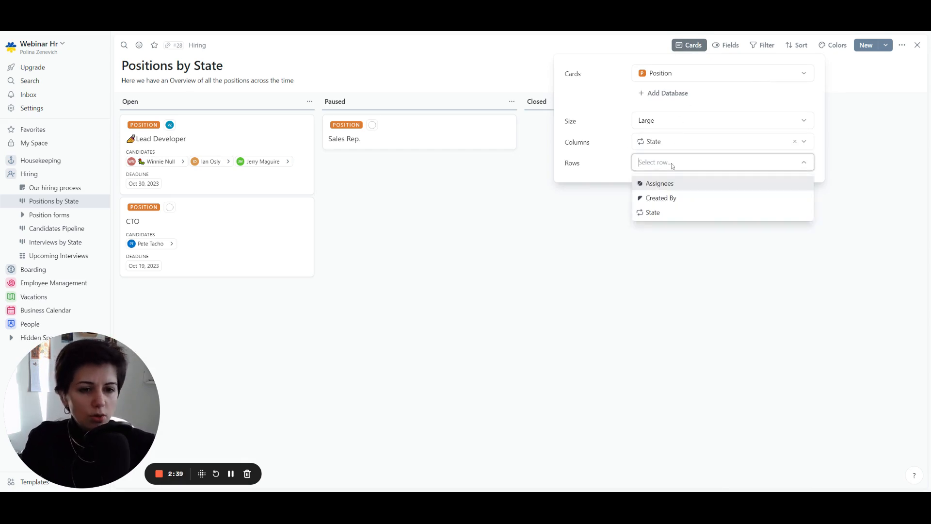
pyautogui.click(676, 184)
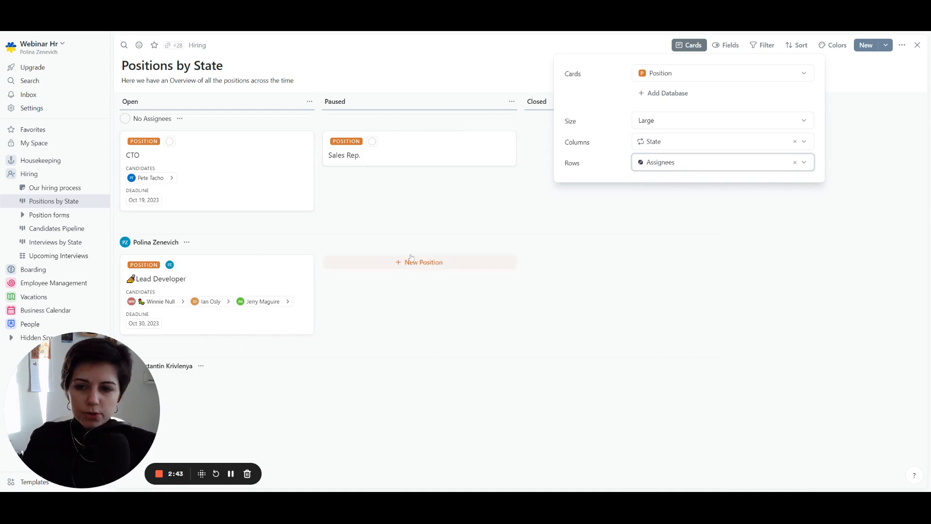
pyautogui.click(794, 162)
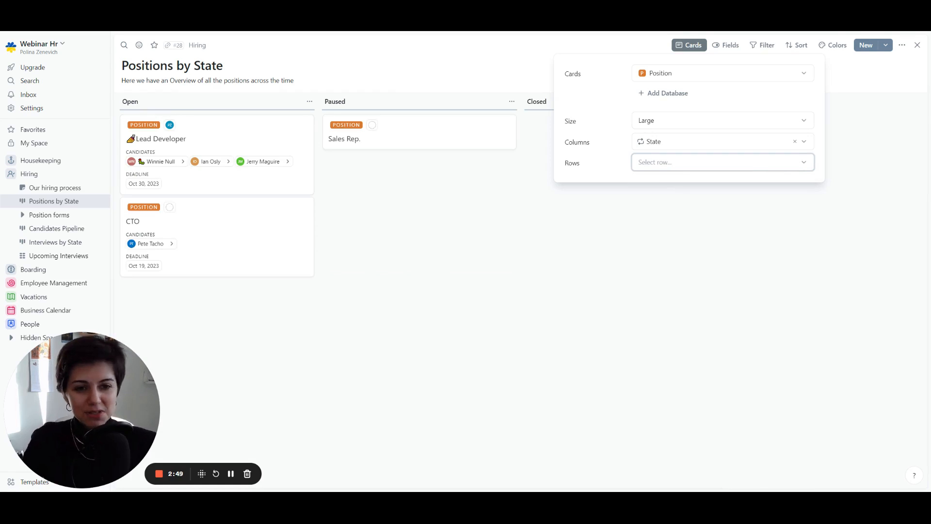
pyautogui.click(590, 257)
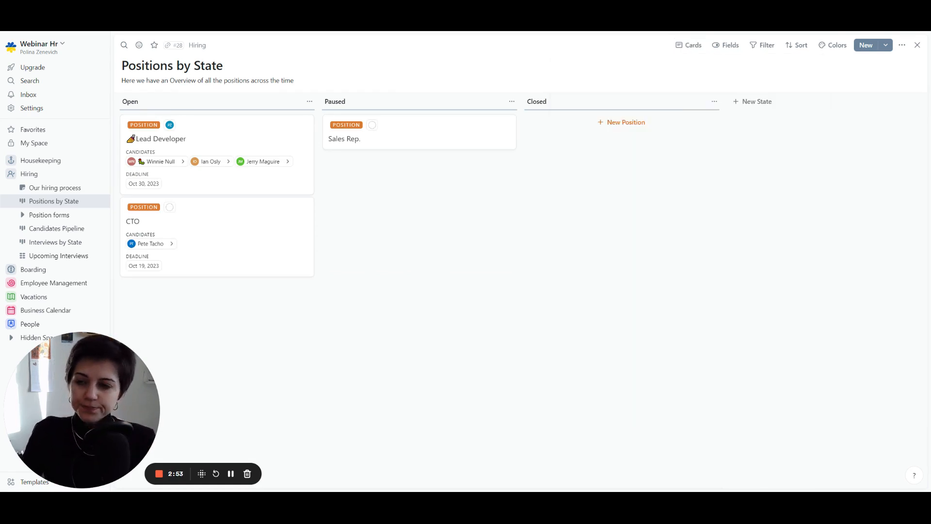
# - Open the Lead Developer position in full width and review the published platforms in its description
pyautogui.click(209, 131)
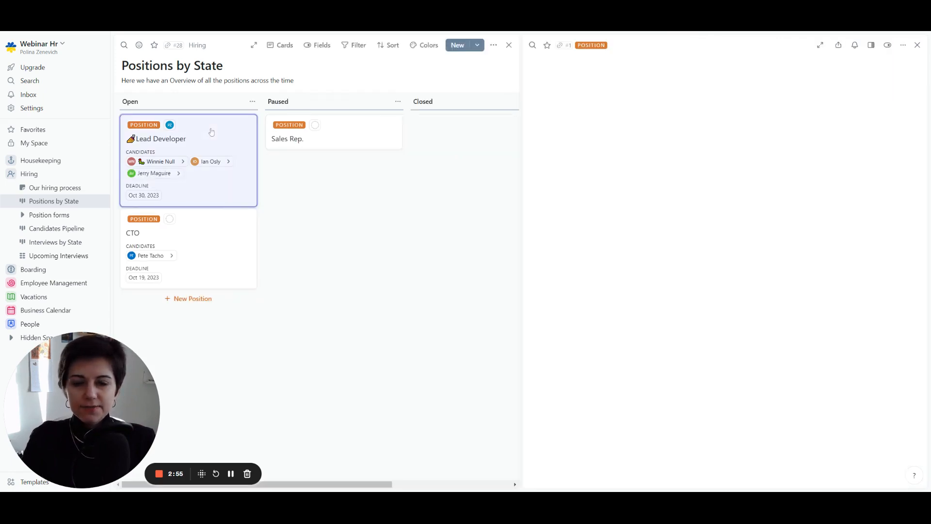
pyautogui.click(819, 46)
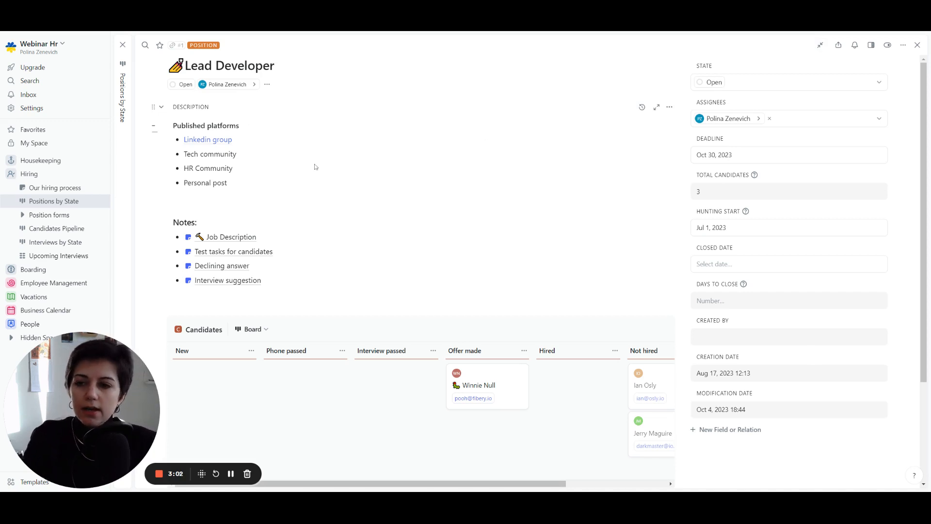
pyautogui.moveTo(229, 143)
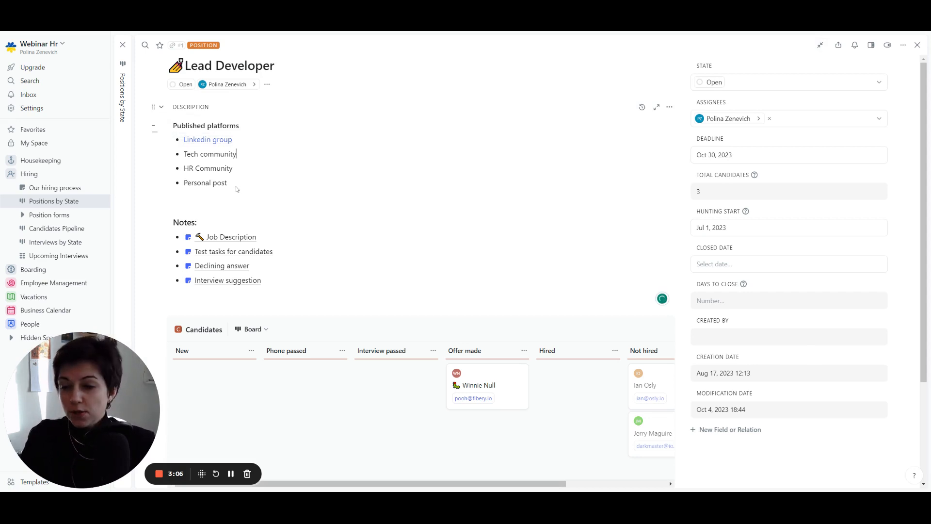
pyautogui.moveTo(228, 183); pyautogui.dragTo(184, 167)
pyautogui.click(334, 207)
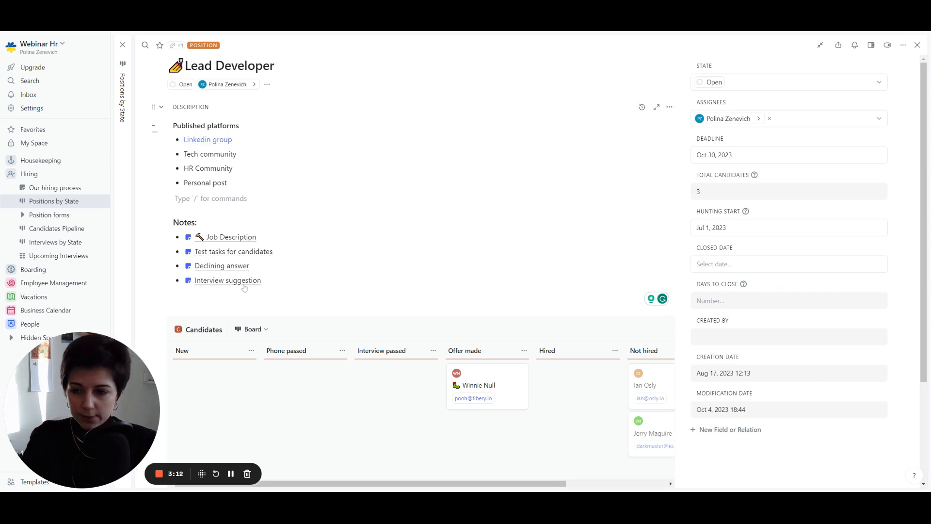
# - Open the Job Description document from the Lead Developer notes in full width and read it through to the benefits
pyautogui.click(223, 237)
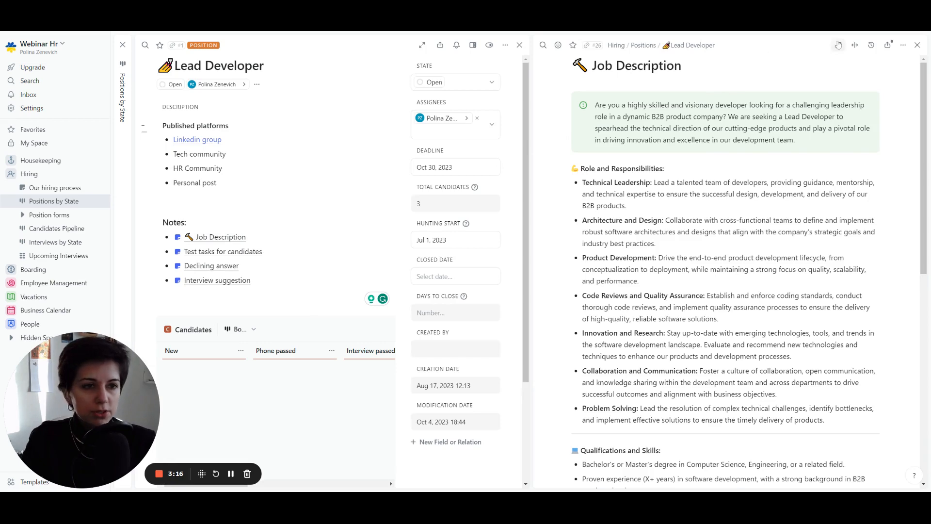
pyautogui.click(838, 45)
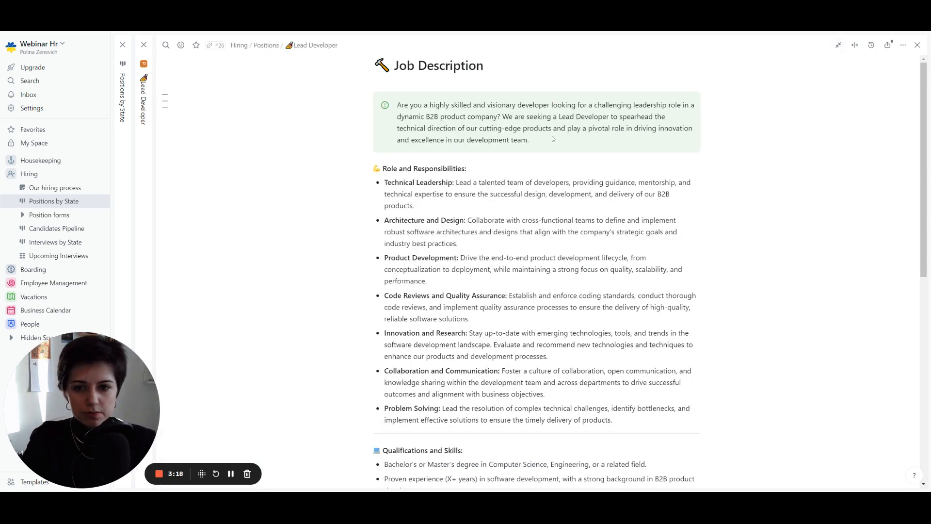
pyautogui.scroll(-6, 528, 132)
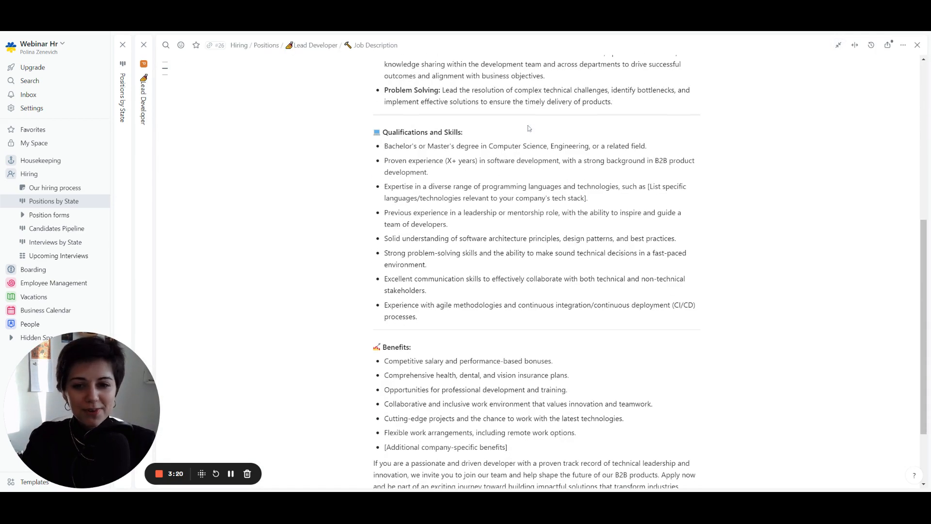
pyautogui.scroll(-2, 528, 129)
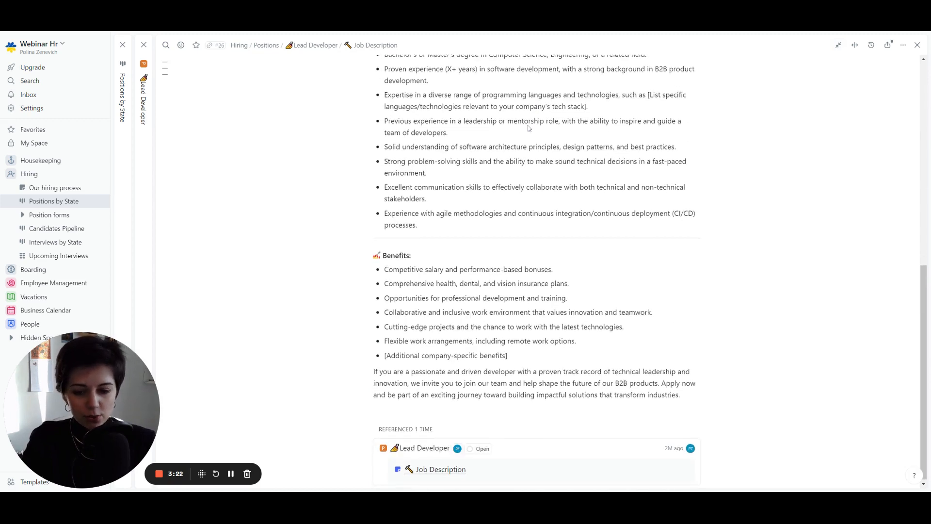
pyautogui.scroll(8, 529, 129)
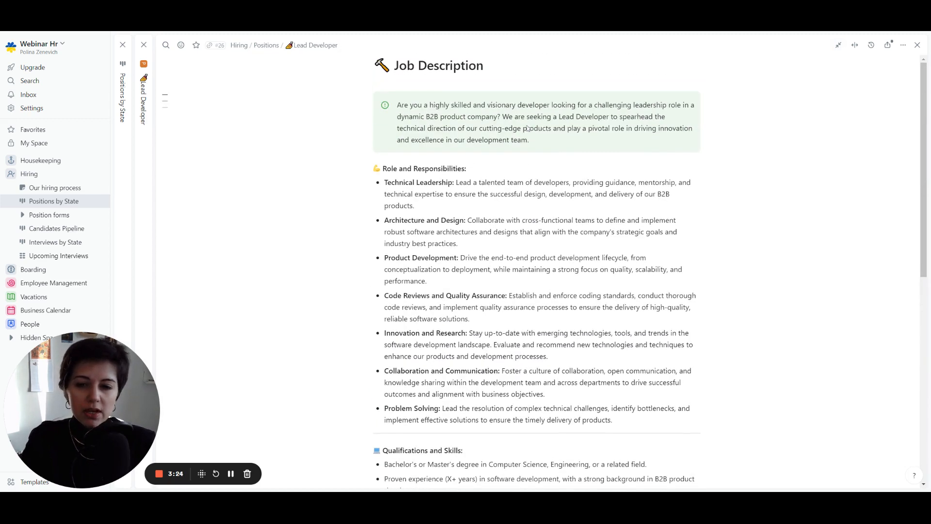
# - Copy the share link of the Job Description document and close the sharing options
pyautogui.click(887, 45)
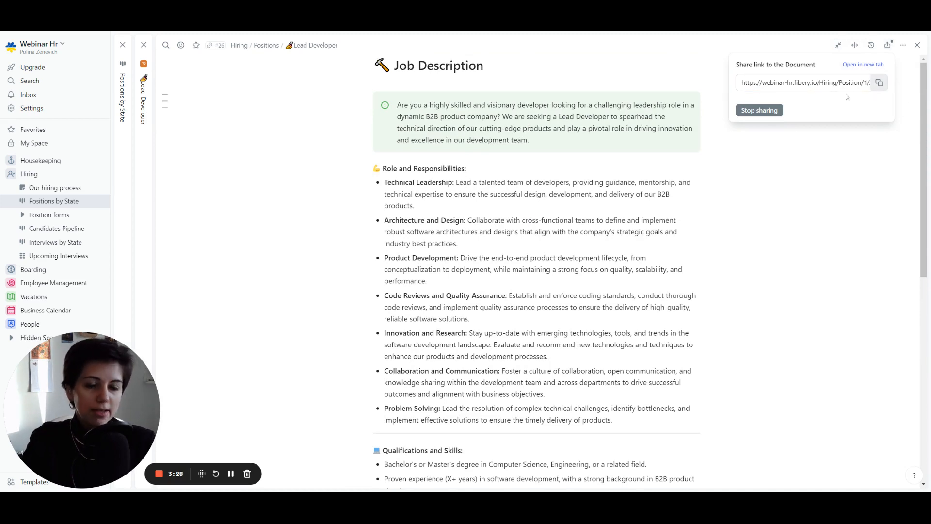
pyautogui.click(876, 90)
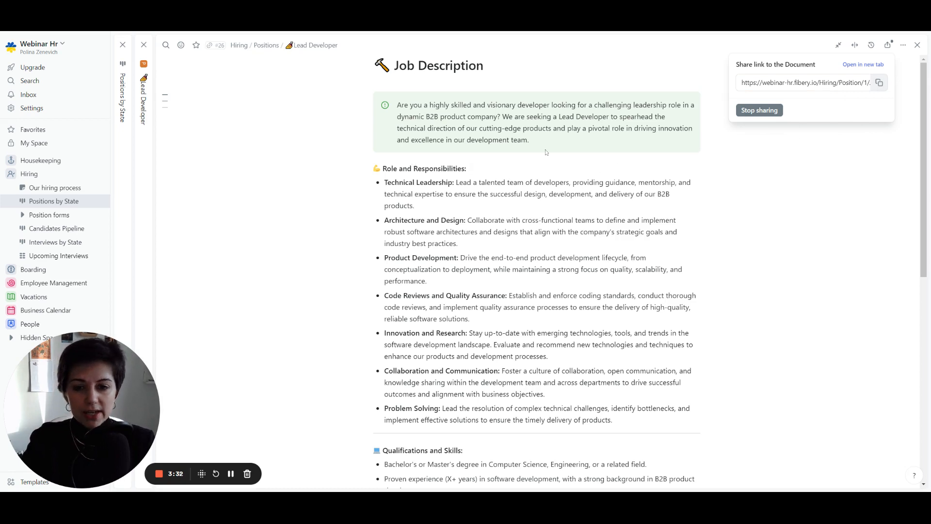
pyautogui.click(782, 177)
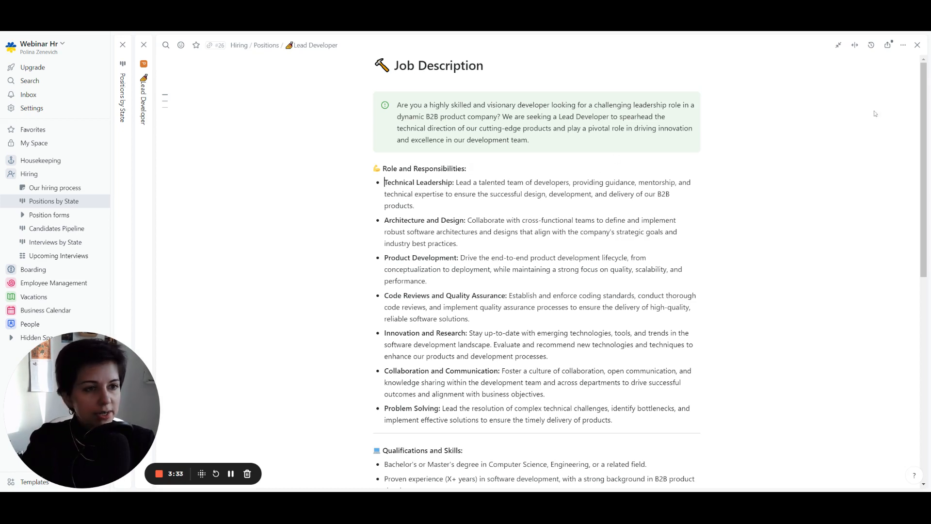
# - Close the Job Description document and review the Lead Developer position's notes, candidates board, documents and fields in full width
pyautogui.click(918, 45)
pyautogui.scroll(-2, 635, 145)
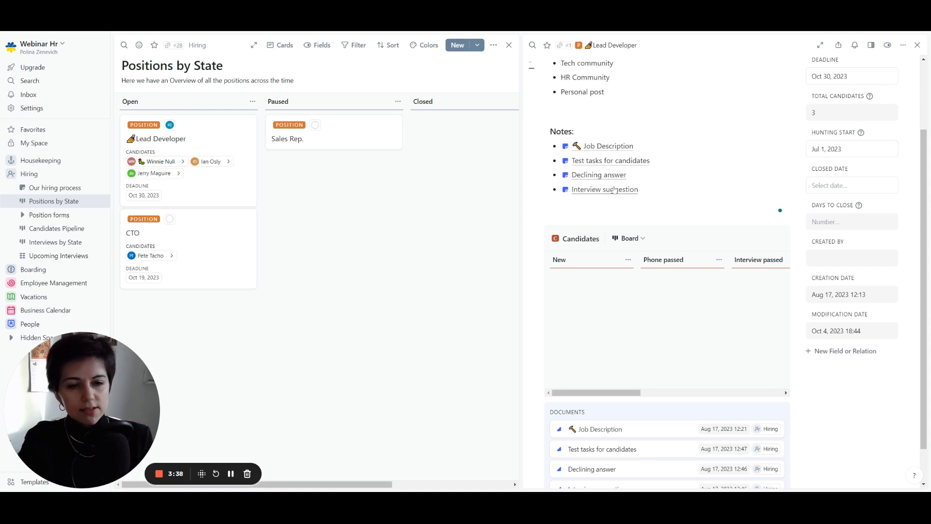
pyautogui.scroll(2, 756, 123)
pyautogui.click(821, 46)
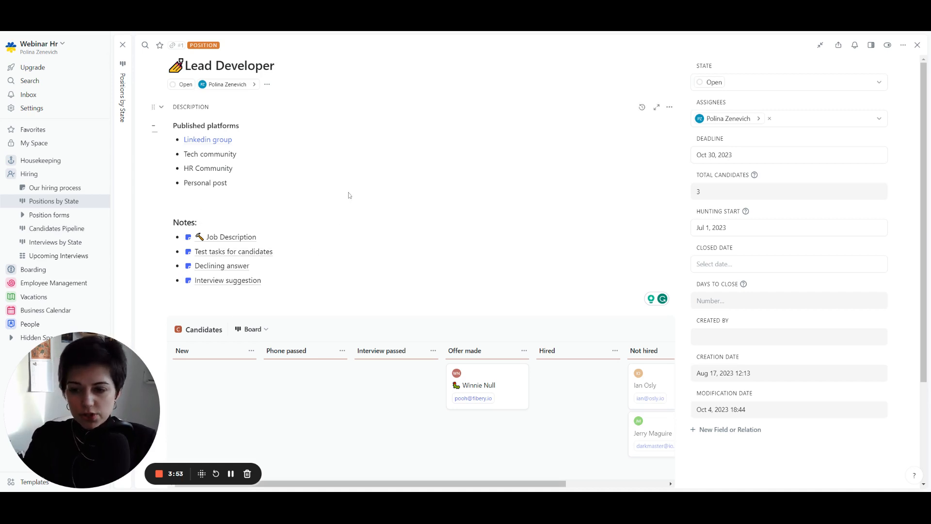
pyautogui.scroll(-3, 348, 195)
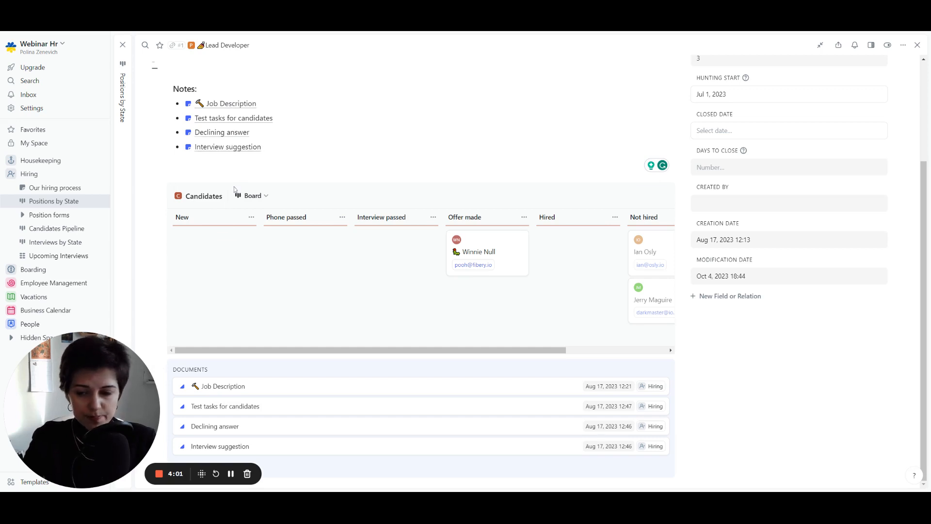
pyautogui.scroll(1, 163, 371)
pyautogui.scroll(3, 163, 371)
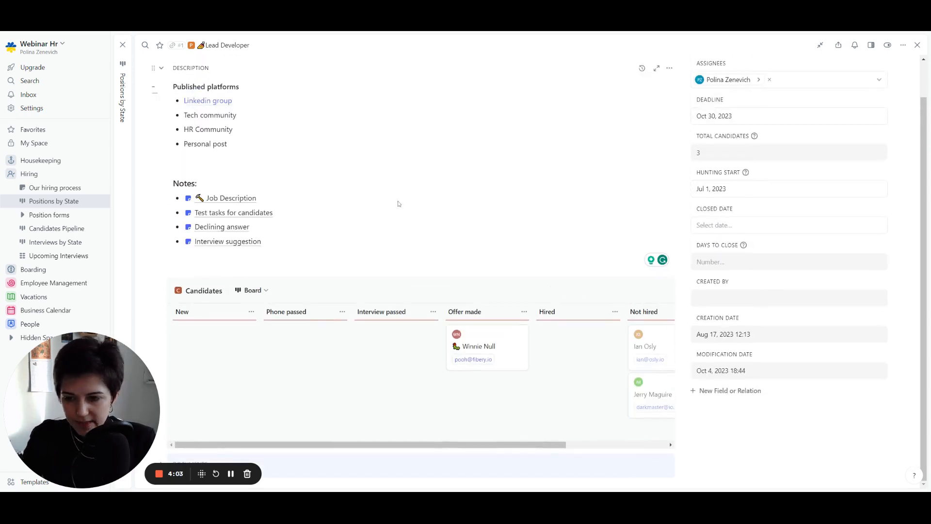
pyautogui.scroll(2, 390, 202)
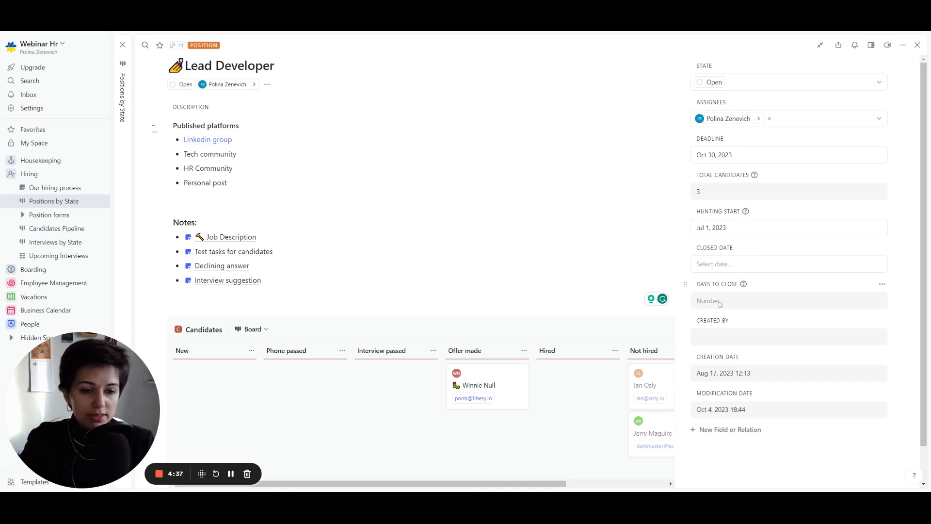
# - Set the Lead Developer position's closed date to Oct 6, 2023 and check the calculated days to close
pyautogui.click(720, 264)
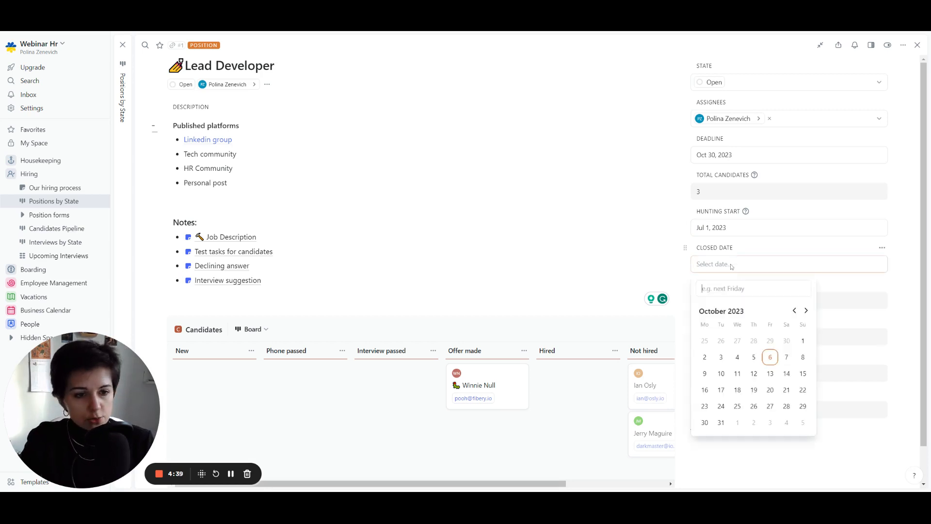
pyautogui.click(770, 357)
pyautogui.click(757, 248)
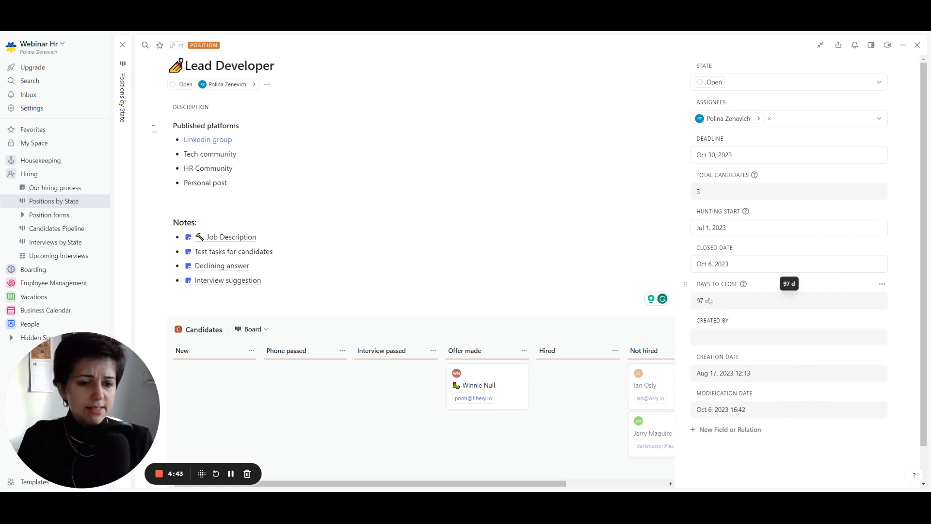
pyautogui.moveTo(710, 300); pyautogui.dragTo(691, 305)
pyautogui.click(751, 312)
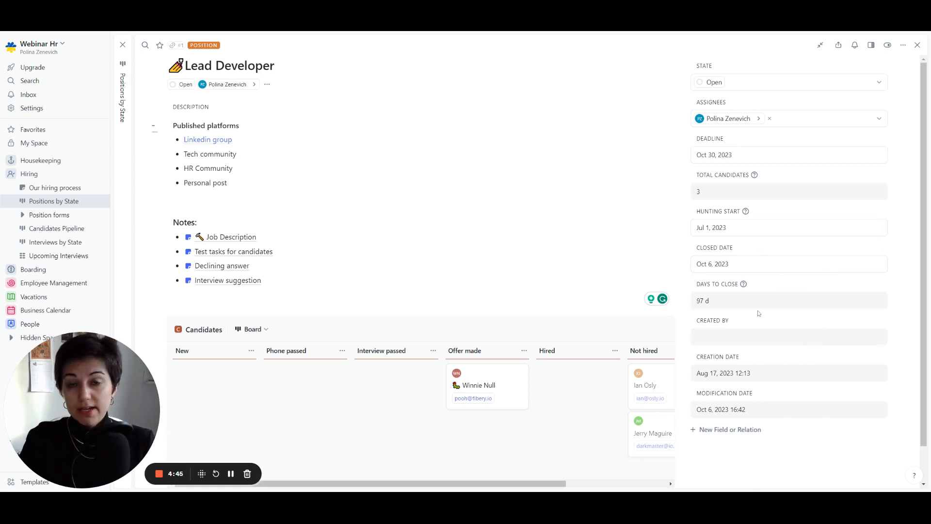
# - Clear the closed date of the Lead Developer position and close the date picker
pyautogui.click(761, 259)
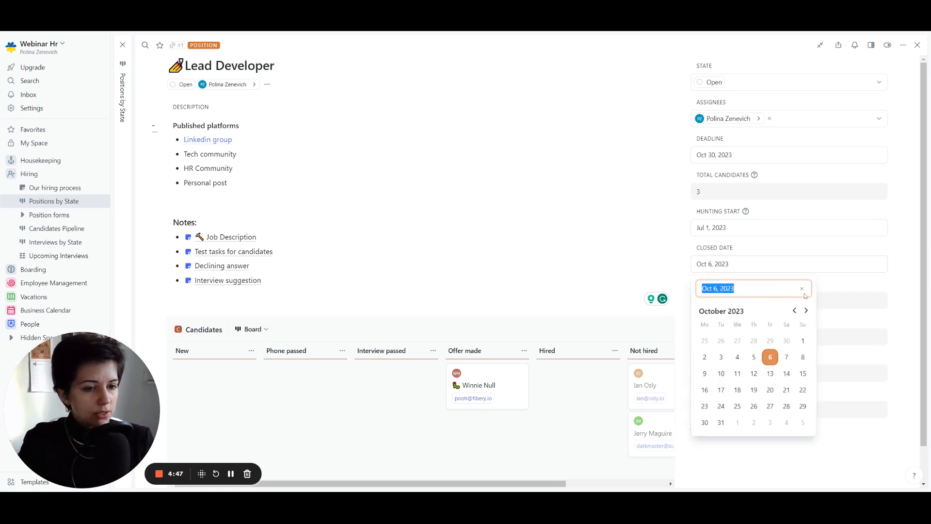
pyautogui.press('BackSpace')
pyautogui.click(852, 304)
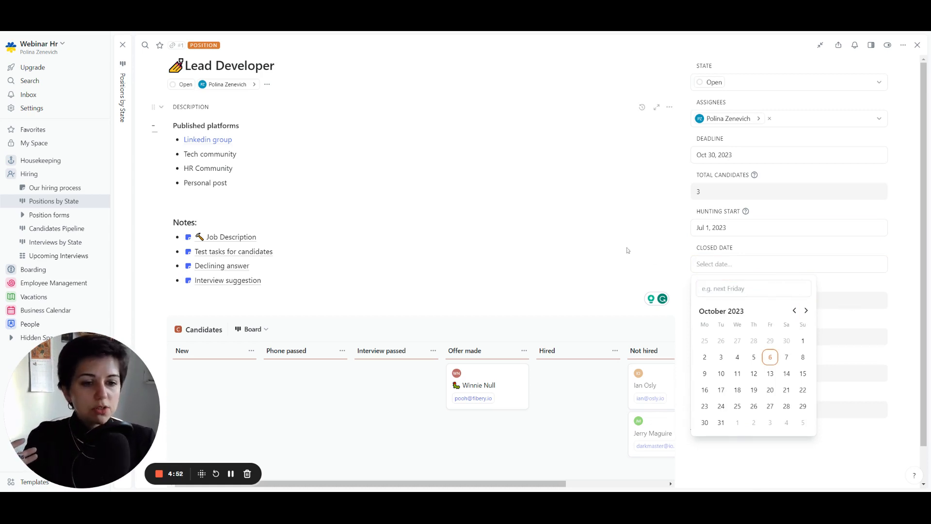
pyautogui.click(612, 245)
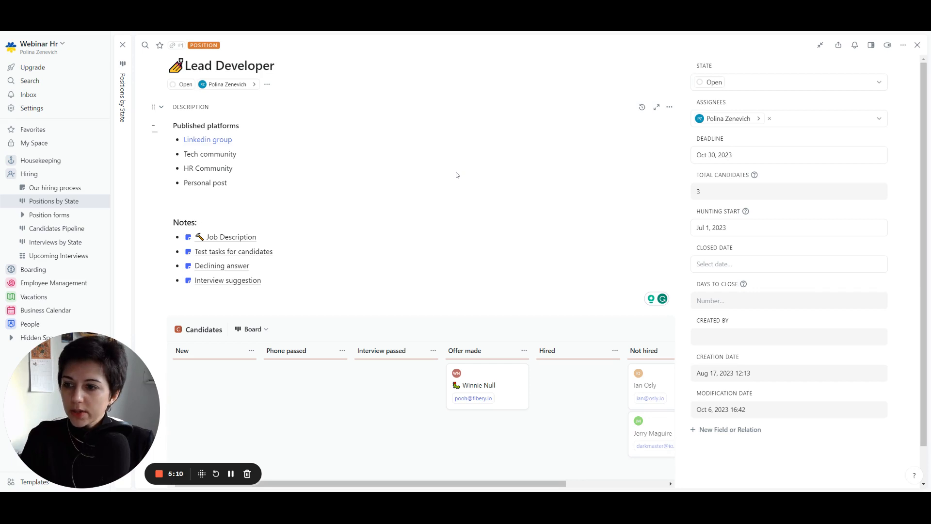
# - Return to the Positions by State board and open the Lead developer application form under Position forms
pyautogui.scroll(-1, 456, 175)
pyautogui.click(71, 202)
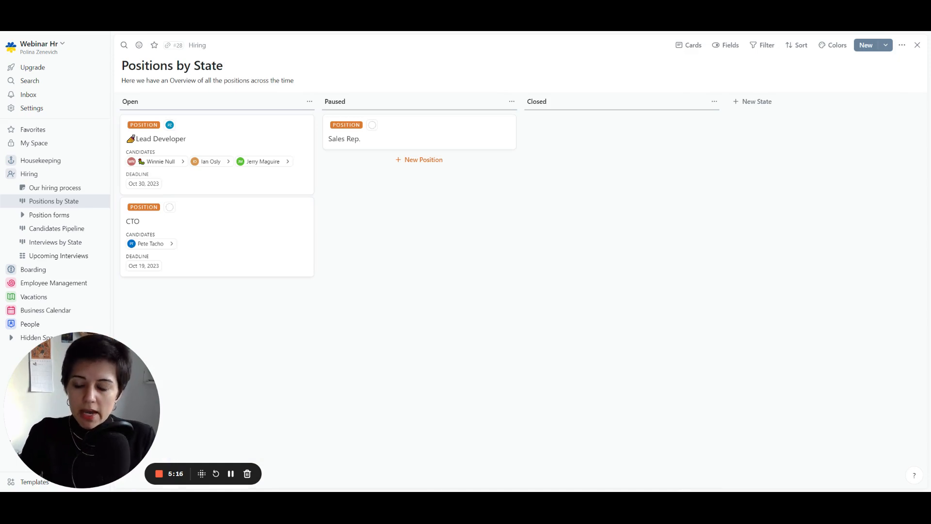
pyautogui.click(22, 216)
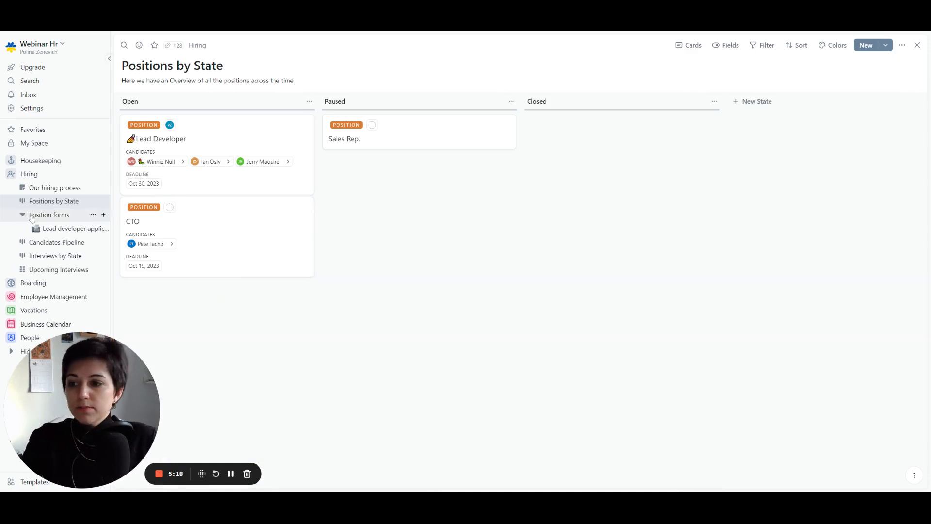
pyautogui.click(53, 228)
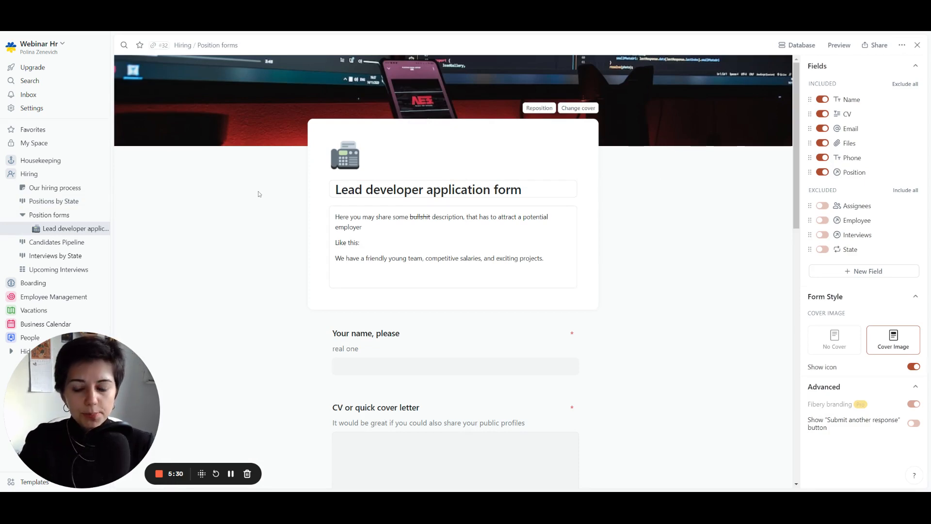
# - Review the application form's intro text and its name, CV, email, files, phone and position questions
pyautogui.scroll(-1, 258, 191)
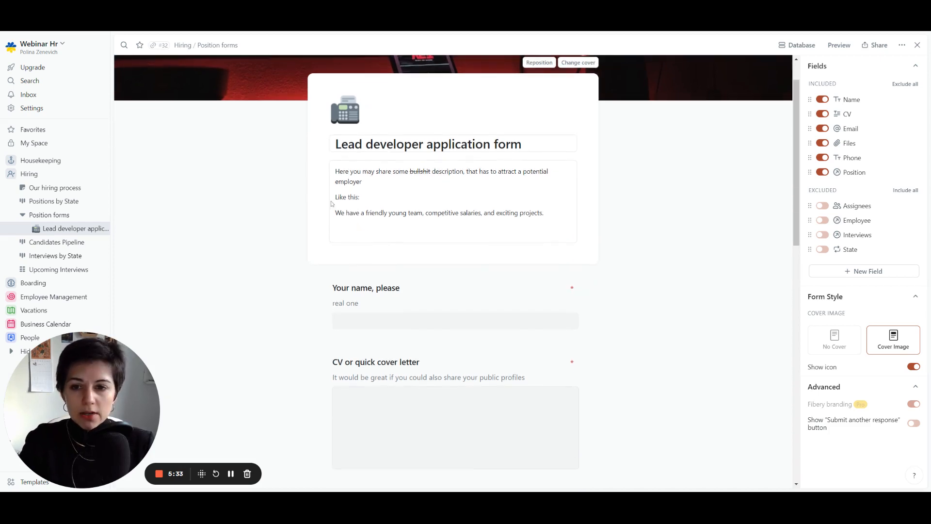
pyautogui.scroll(1, 561, 192)
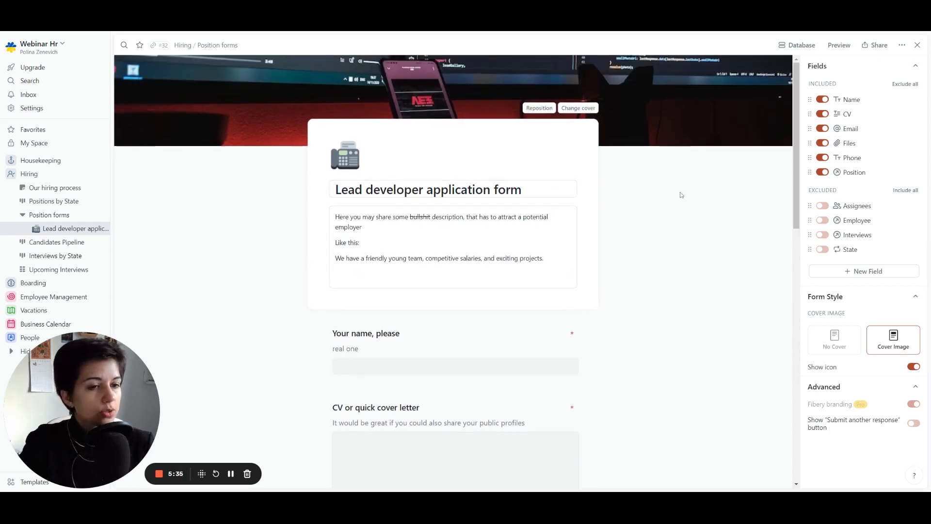
pyautogui.scroll(-3, 672, 198)
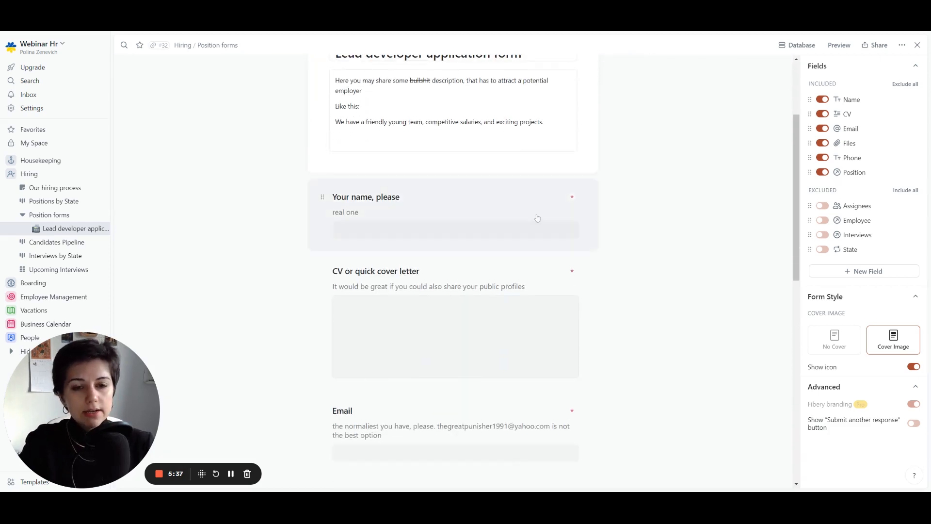
pyautogui.click(537, 205)
pyautogui.click(669, 205)
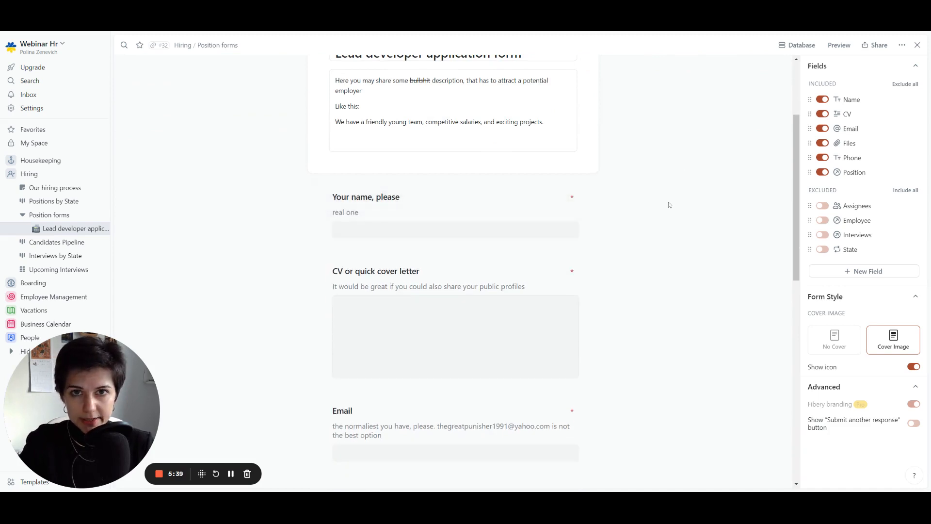
pyautogui.scroll(-2, 669, 205)
pyautogui.scroll(-5, 449, 239)
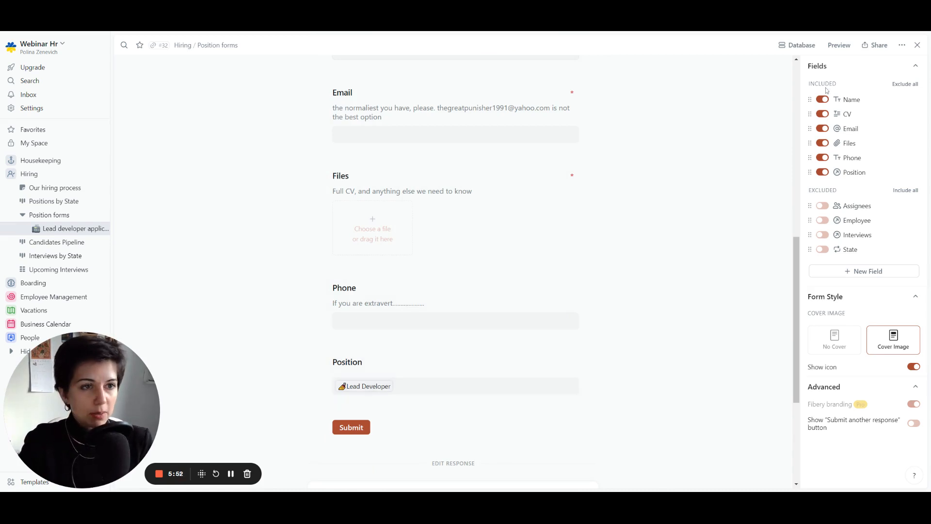
# - Try to generate a public link for the Lead developer application form and close the sharing options
pyautogui.click(869, 50)
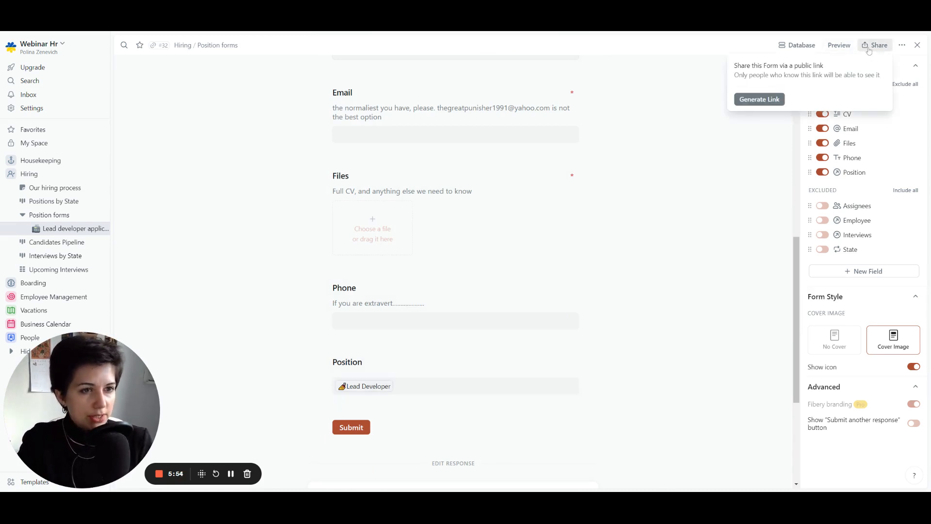
pyautogui.click(776, 99)
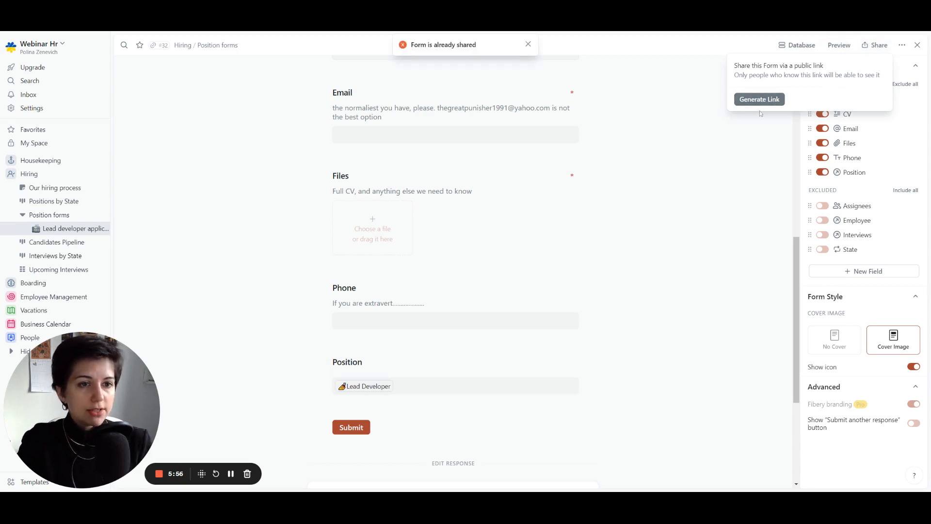
pyautogui.click(720, 160)
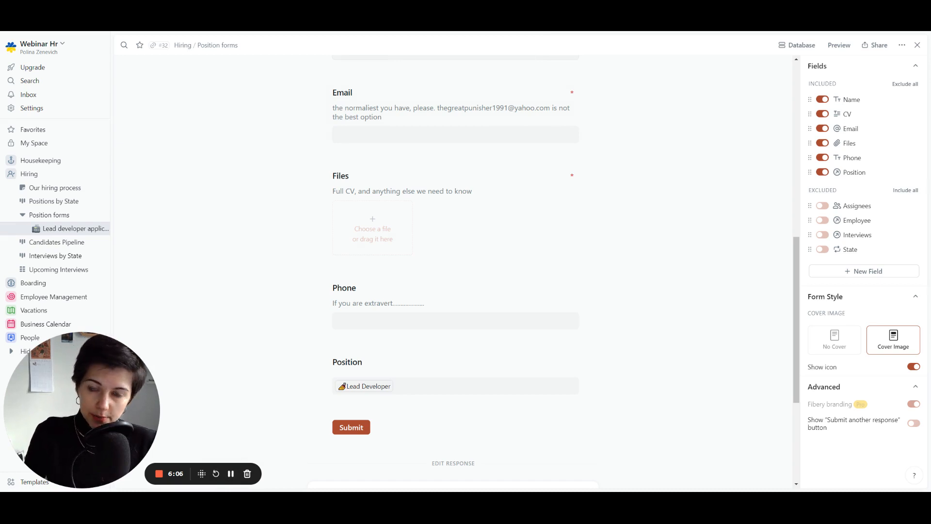
pyautogui.scroll(10, 245, 376)
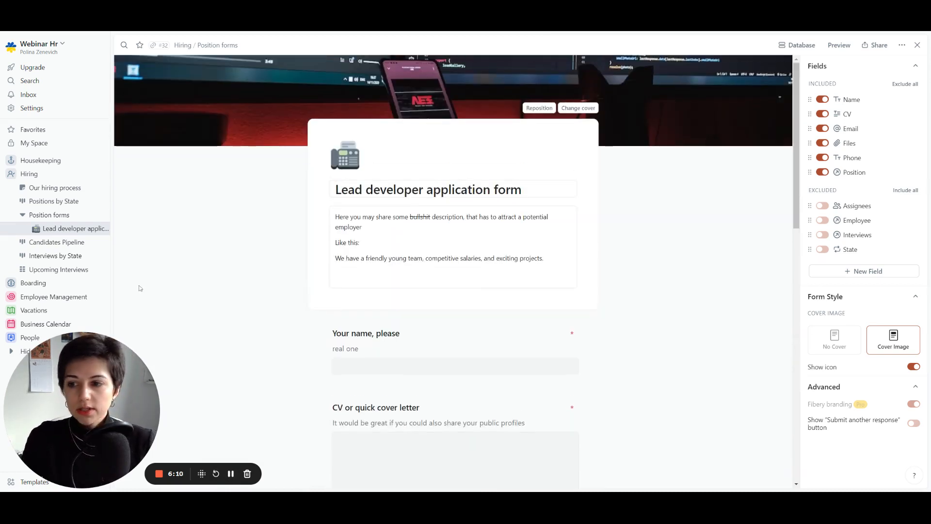
# - View the Candidates Pipeline, then open Educational materials in Housekeeping and highlight the link about using forms for candidates collecting
pyautogui.click(54, 243)
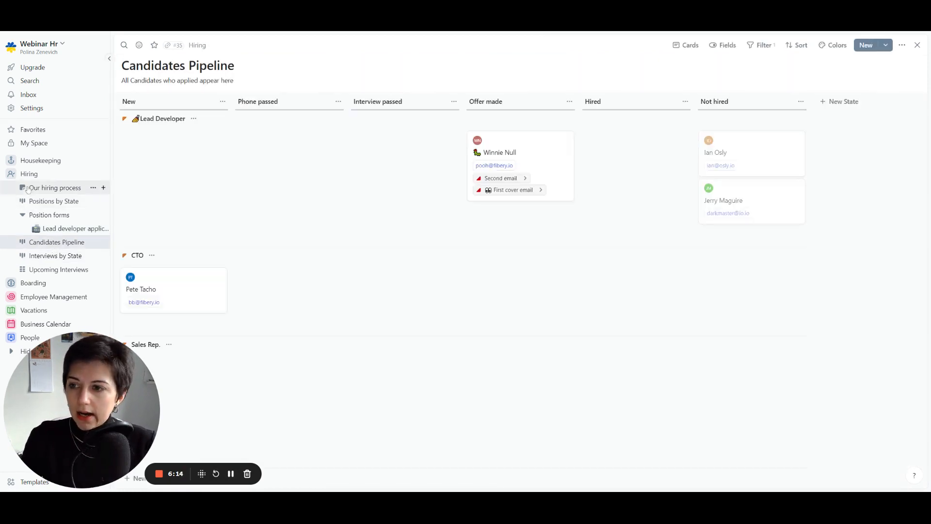
pyautogui.click(12, 161)
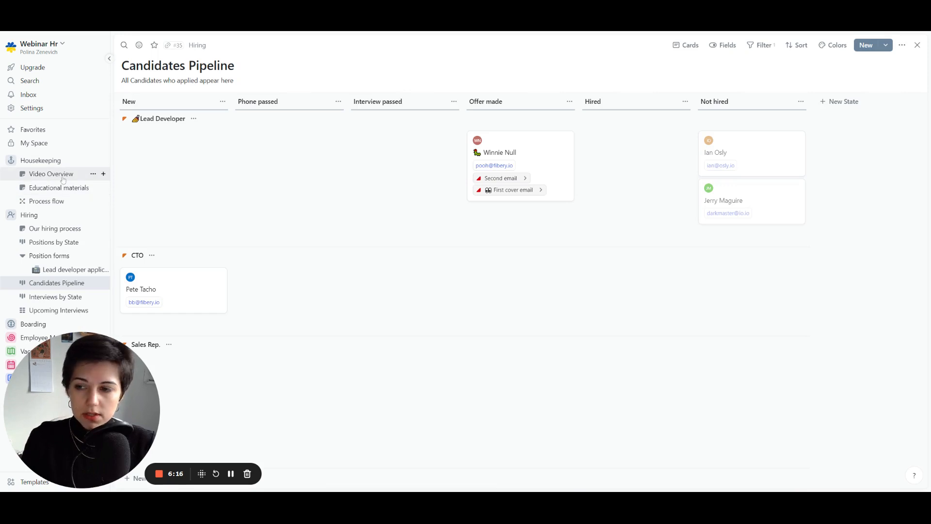
pyautogui.click(53, 190)
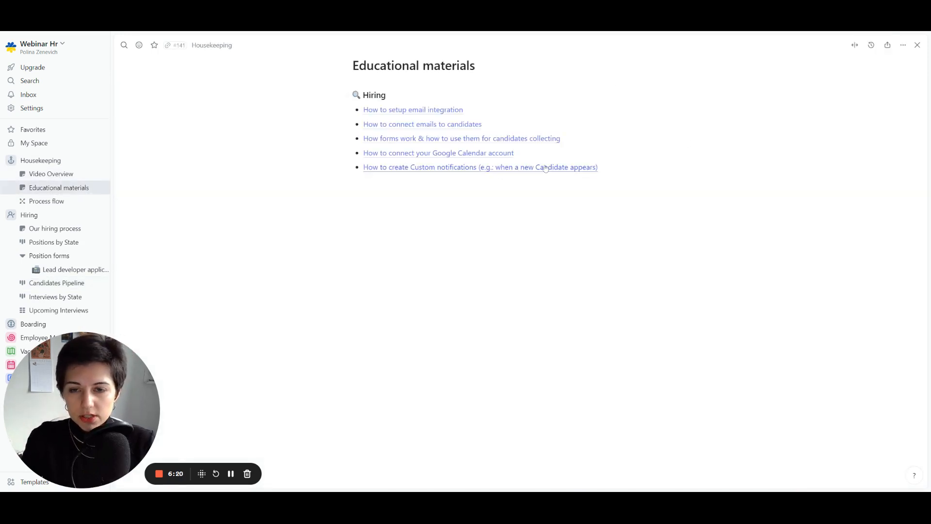
pyautogui.moveTo(539, 166)
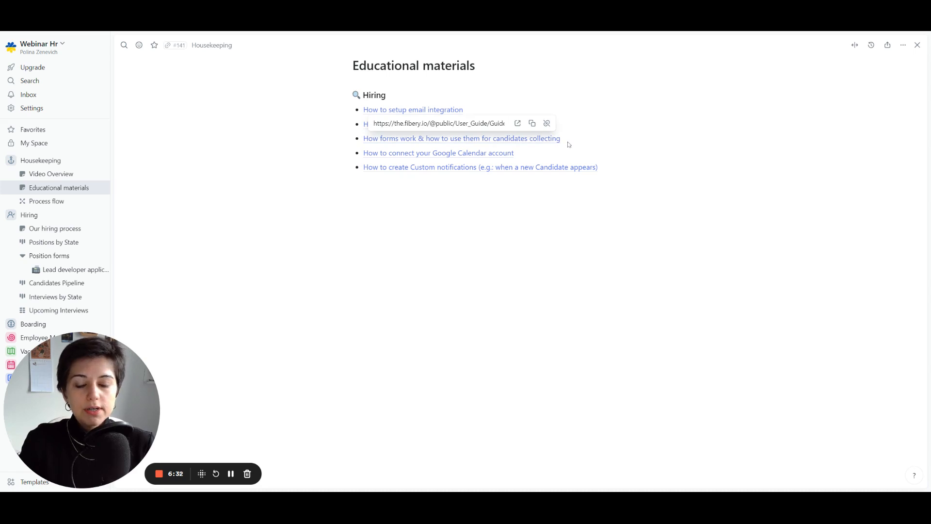
pyautogui.moveTo(570, 142); pyautogui.dragTo(362, 142)
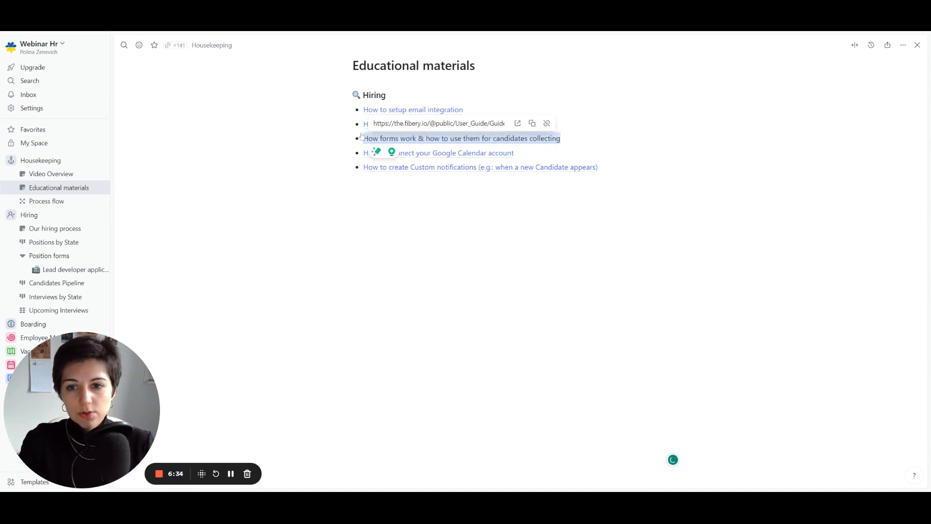
pyautogui.click(344, 207)
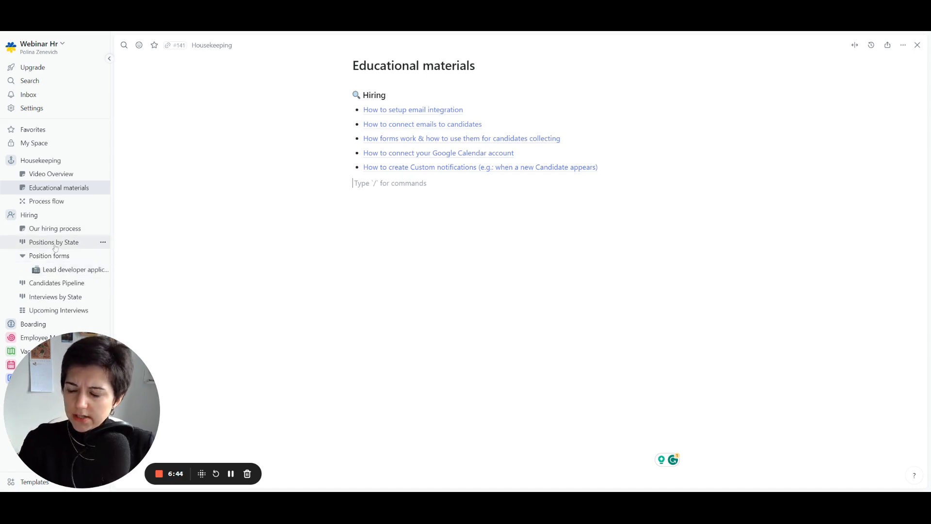
# - Open the Candidates Pipeline board and view the Lead Developer candidate from the Offer made column in full width
pyautogui.click(57, 282)
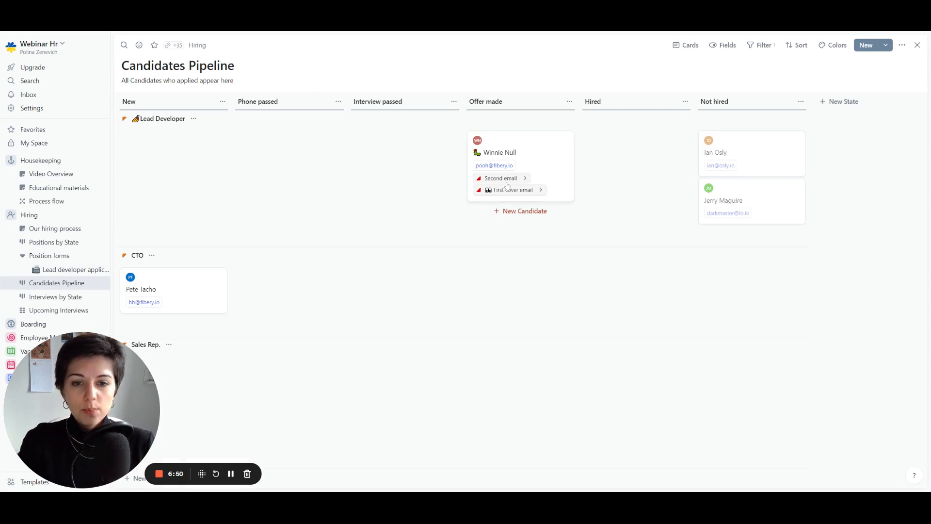
pyautogui.moveTo(509, 183)
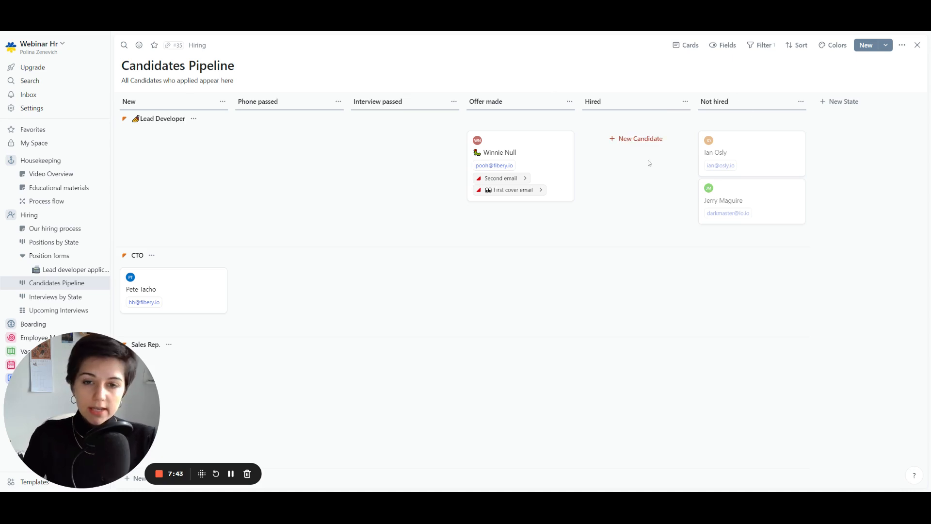
pyautogui.click(518, 153)
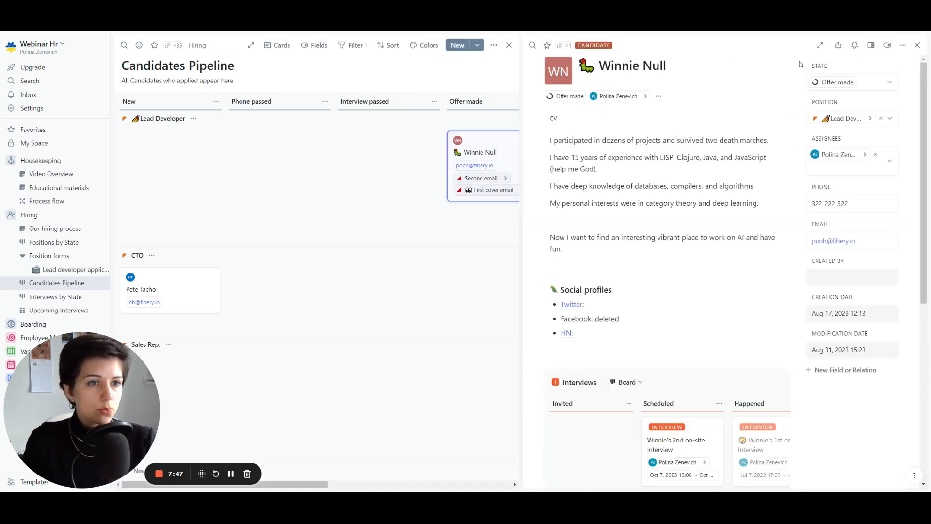
pyautogui.click(820, 45)
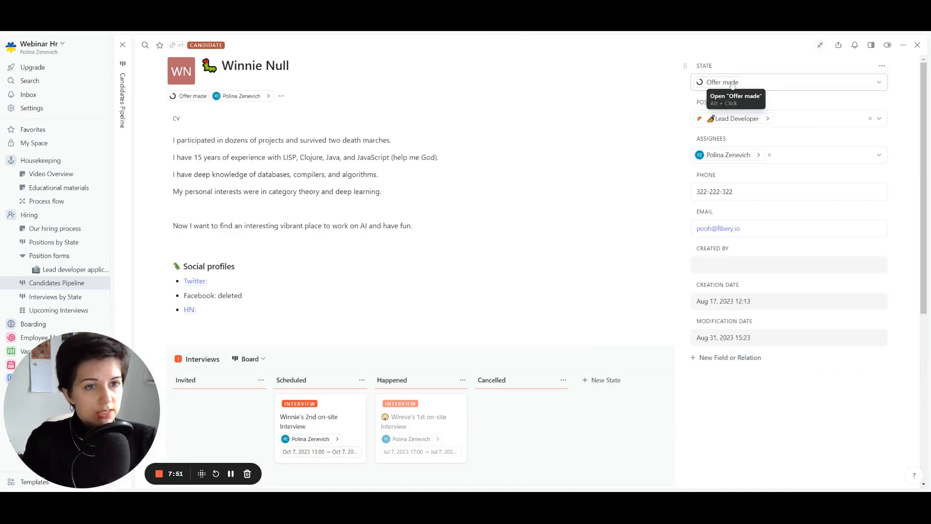
# - Review the options and default value of the candidate's State field, and leave the field settings without changes
pyautogui.click(882, 65)
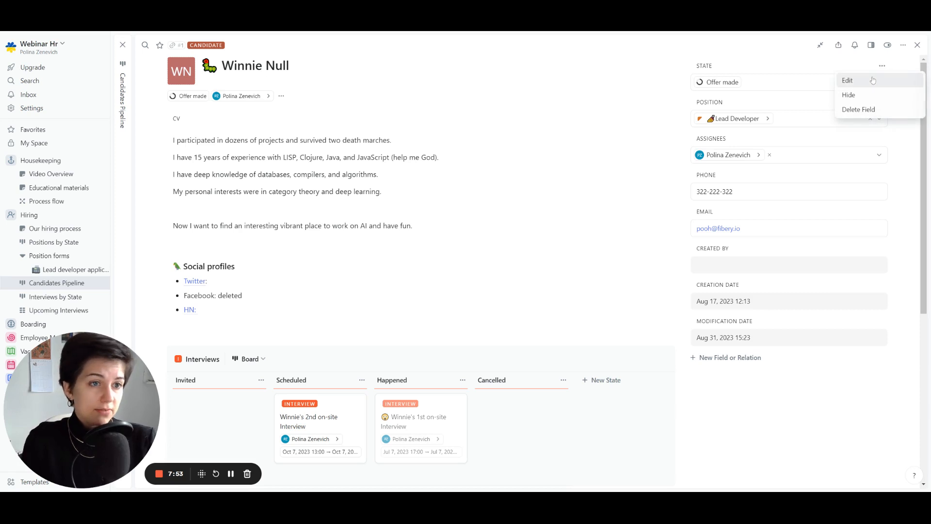
pyautogui.click(872, 80)
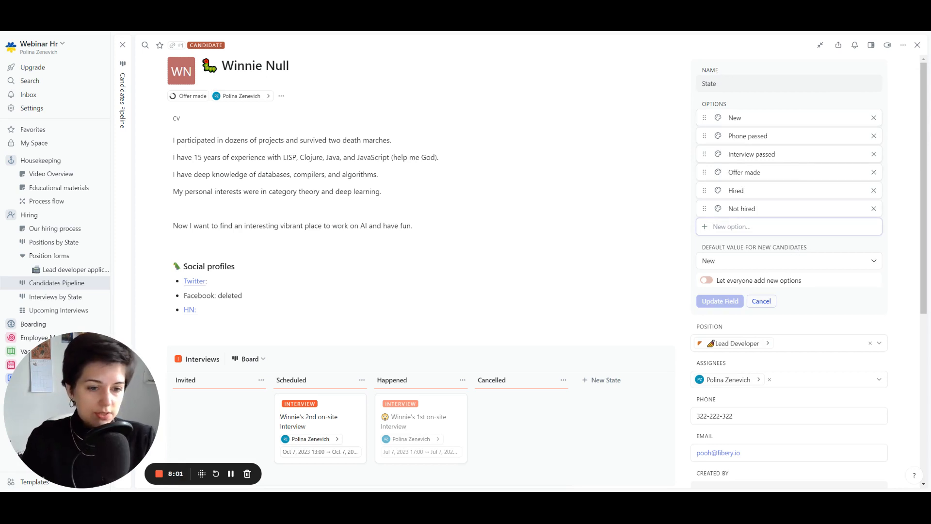
pyautogui.click(756, 300)
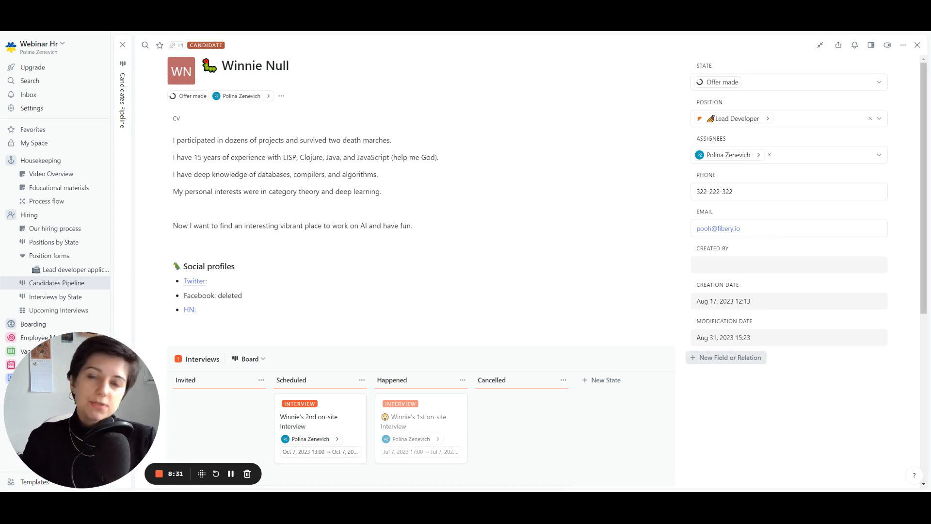
# - Add a Number field named "Years of experience" with the unit "y" to the candidate
pyautogui.click(736, 357)
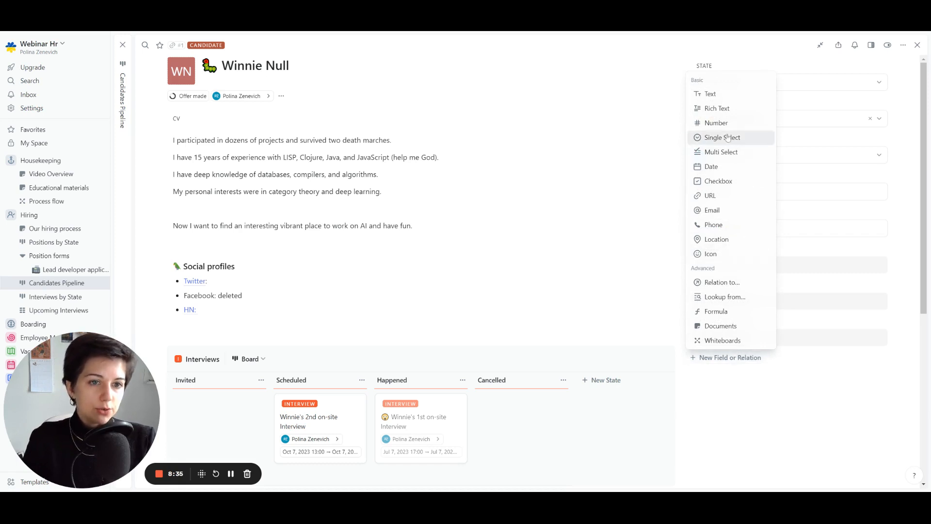
pyautogui.click(716, 123)
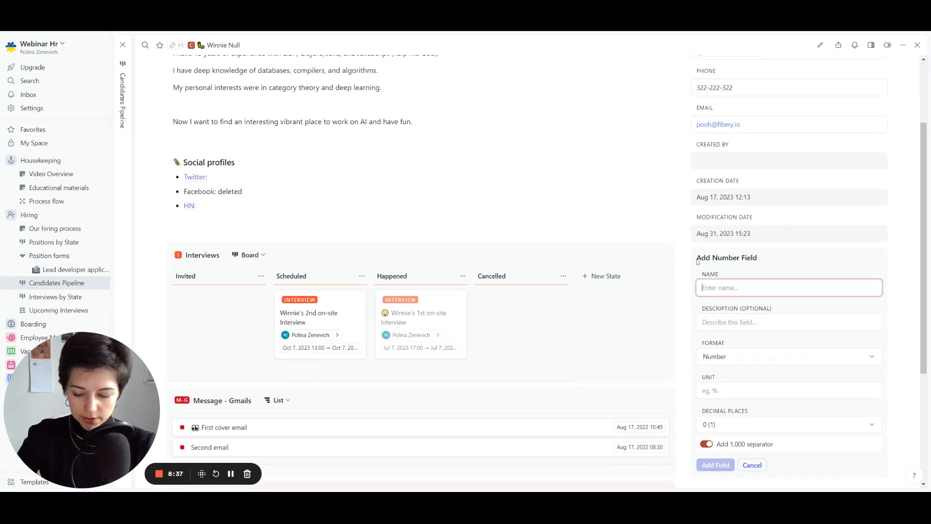
pyautogui.write('Years ')
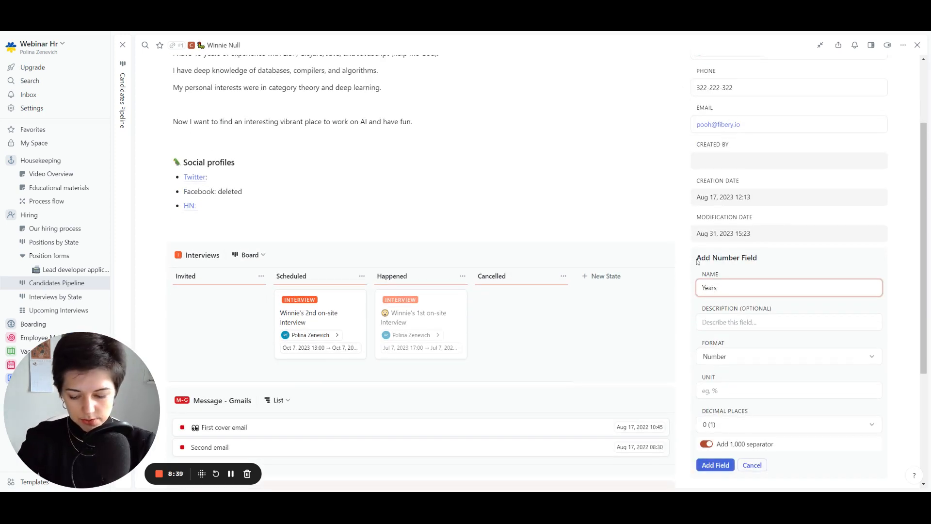
pyautogui.write('of experi')
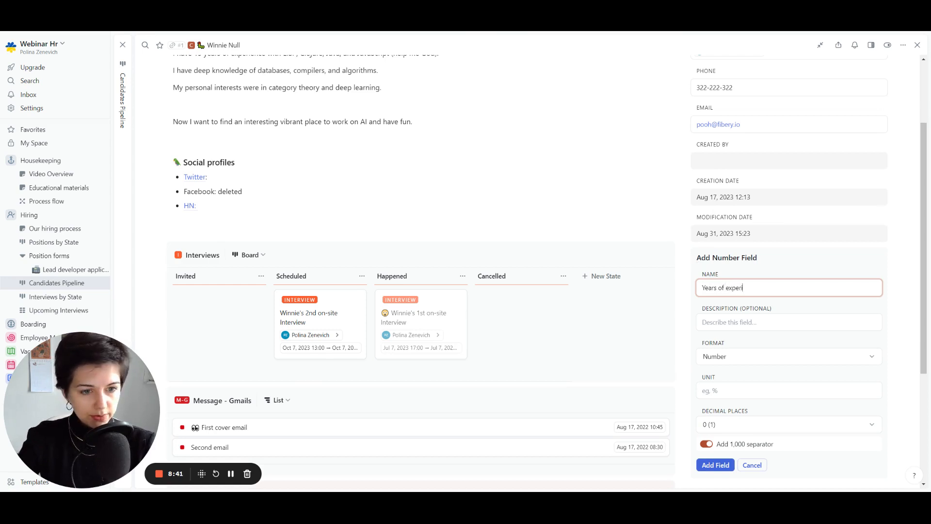
pyautogui.write('ence')
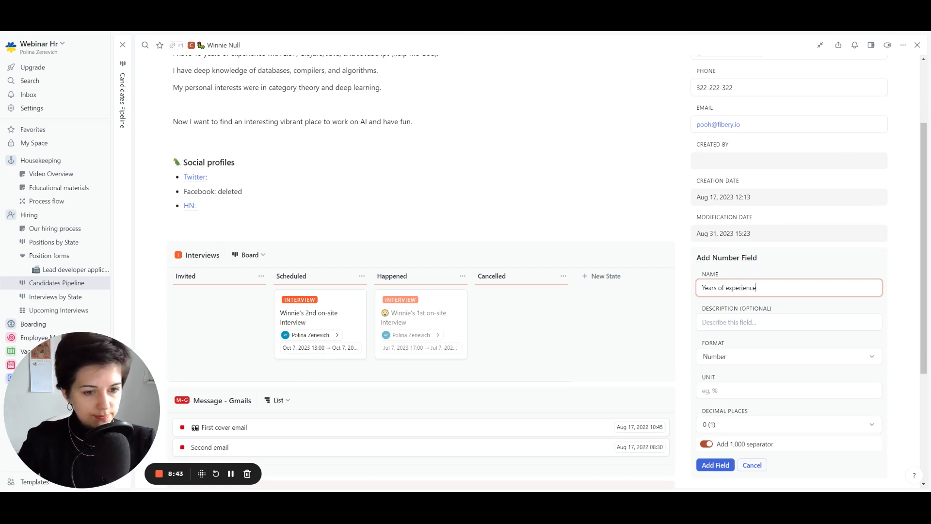
pyautogui.click(711, 390)
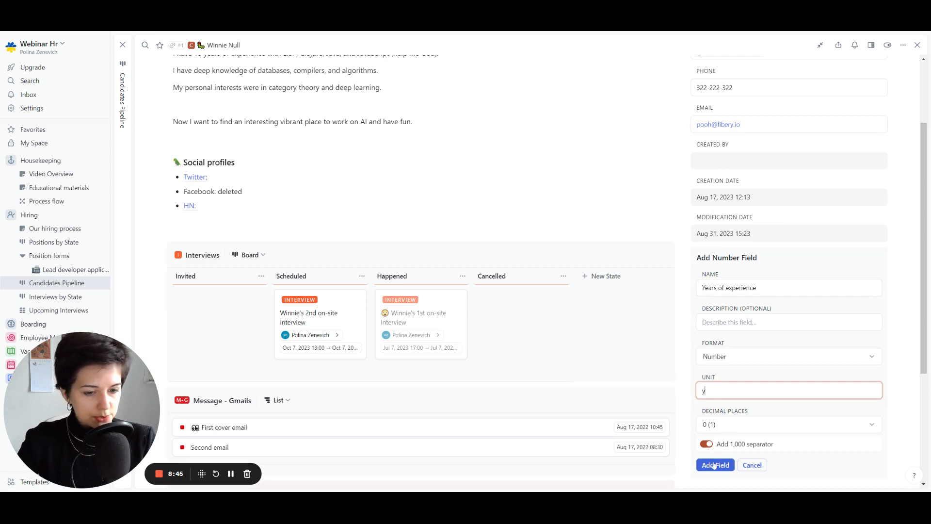
pyautogui.click(715, 464)
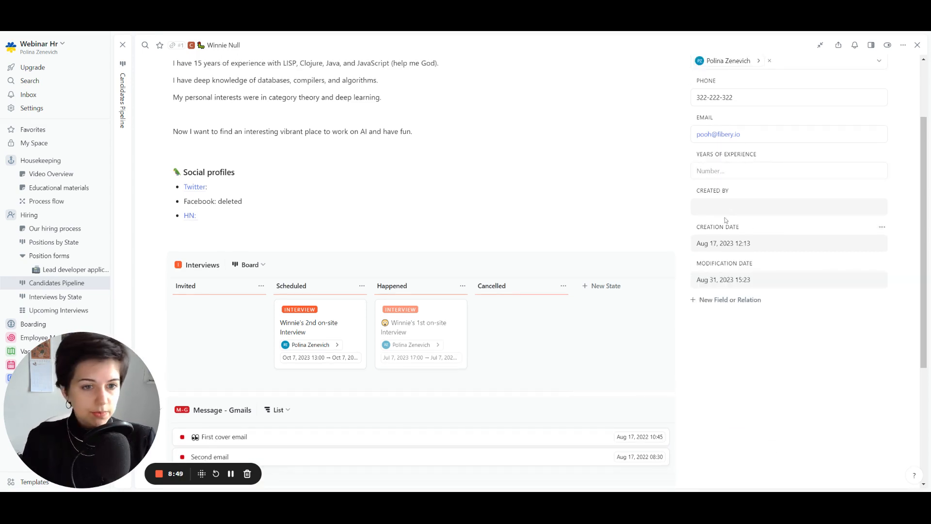
# - Set the candidate's Years of experience to 15
pyautogui.click(725, 171)
pyautogui.write('15')
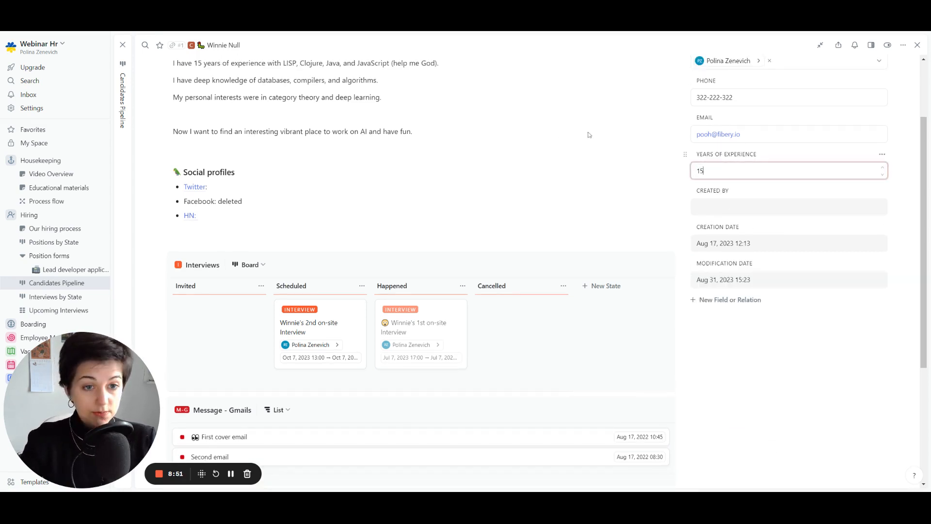
pyautogui.press('Return')
pyautogui.scroll(2, 535, 171)
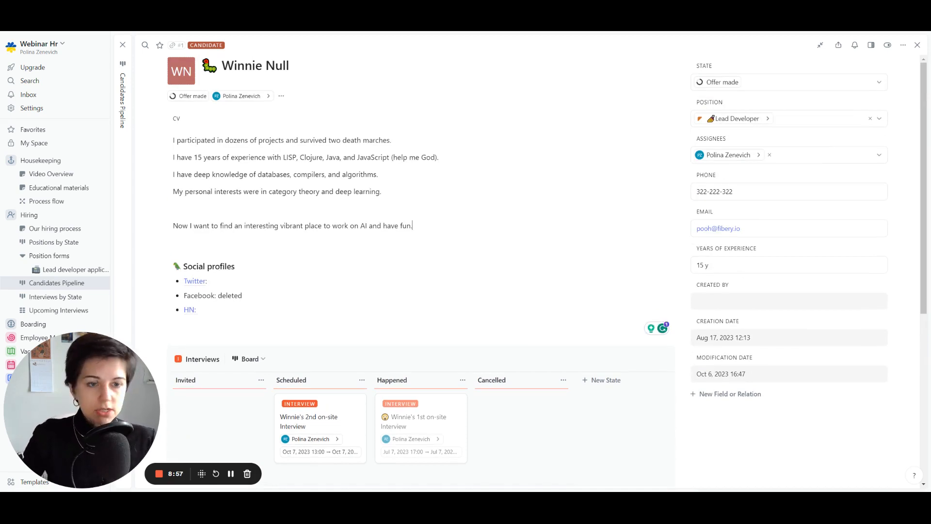
# - Review the candidate's CV, interviews, Gmail messages, files and comments sections without adding a comment
pyautogui.click(291, 204)
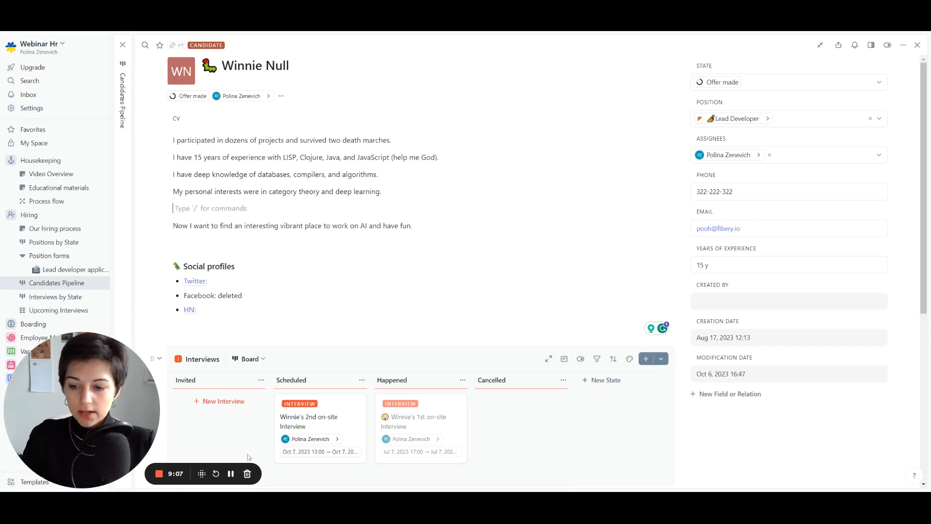
pyautogui.click(231, 475)
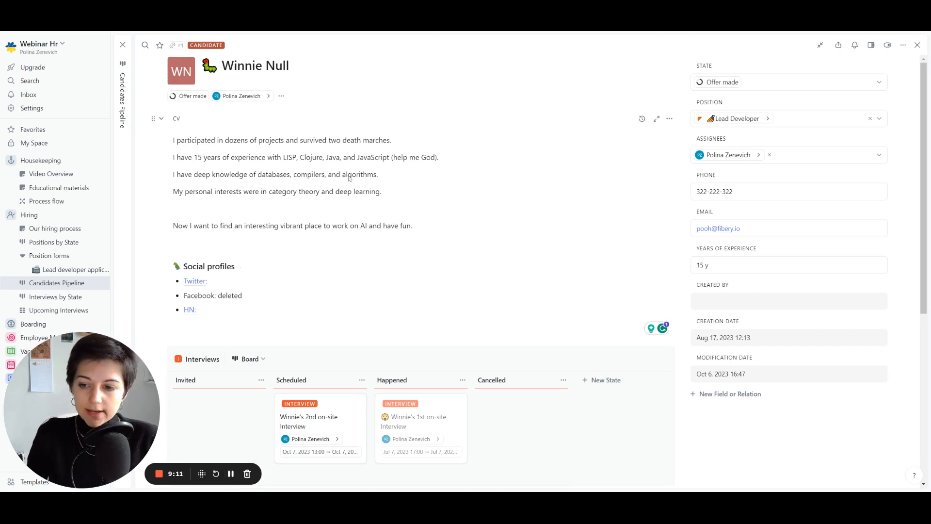
pyautogui.scroll(-4, 347, 164)
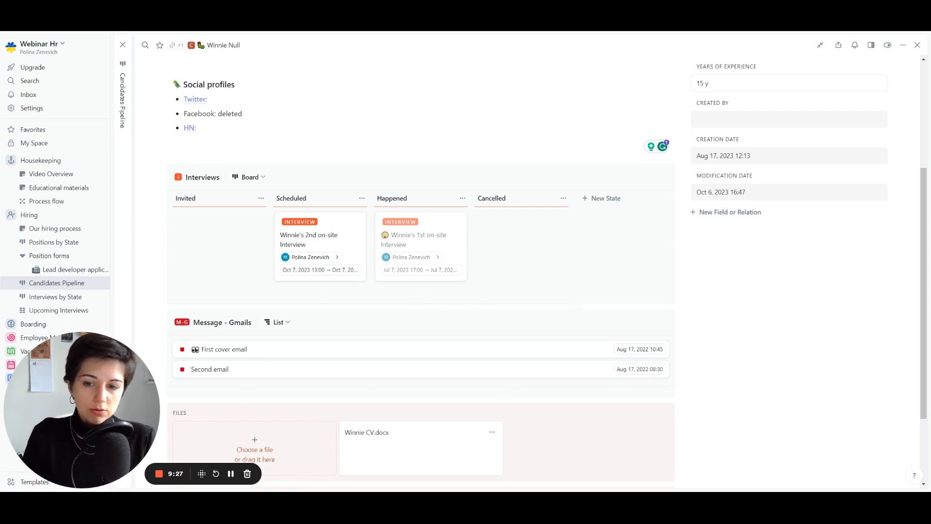
pyautogui.scroll(-2, 383, 388)
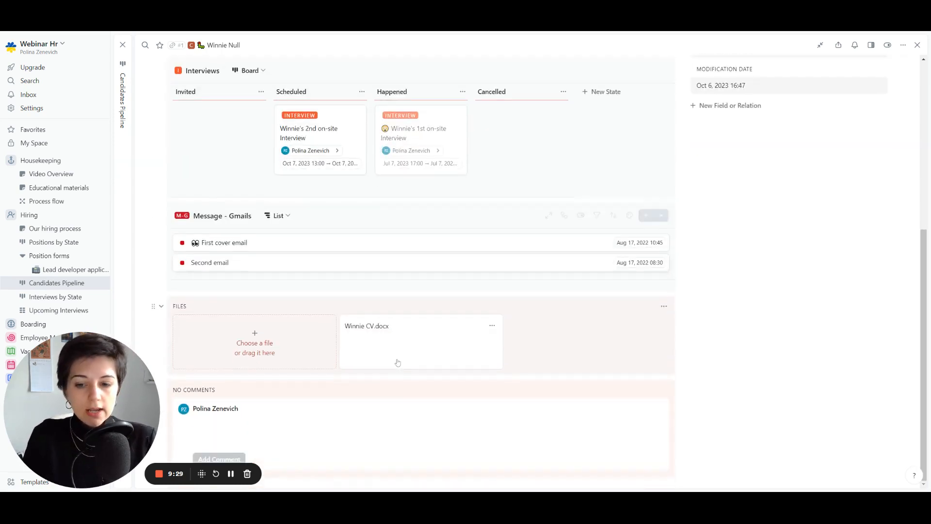
pyautogui.click(235, 421)
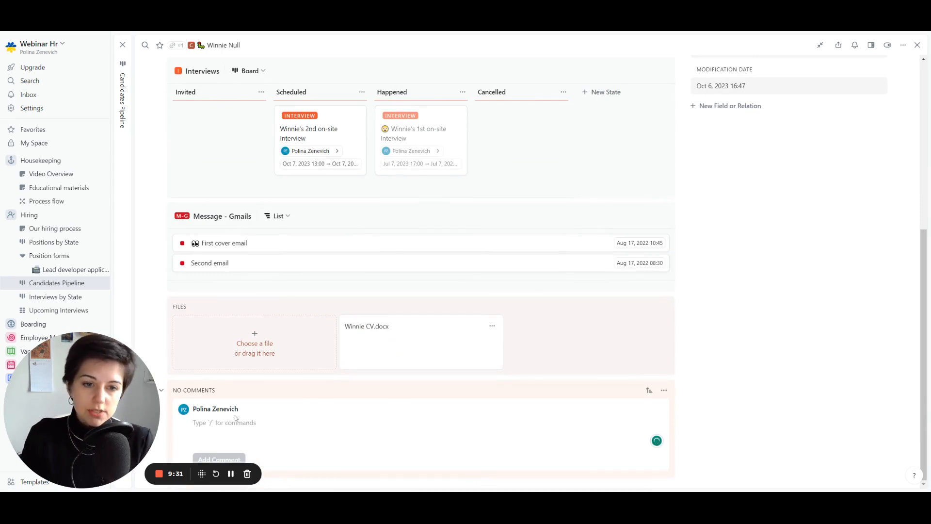
pyautogui.click(796, 343)
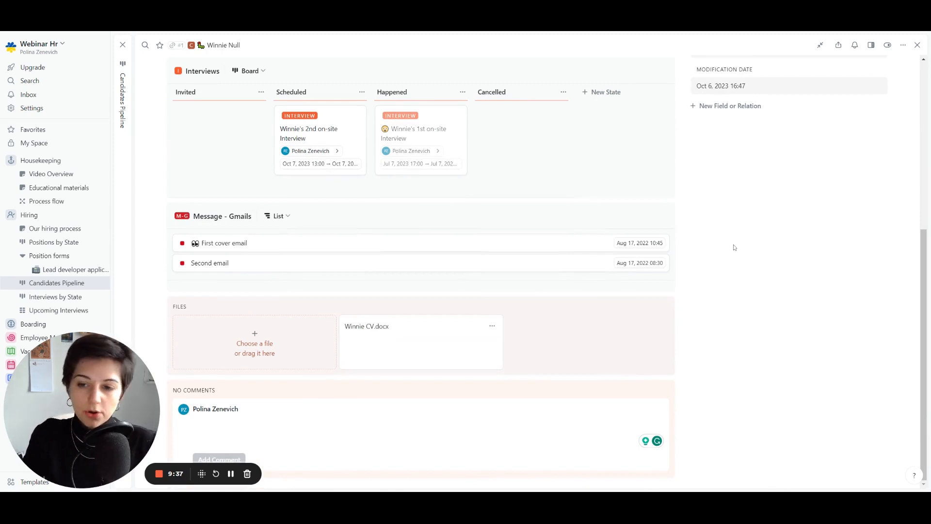
pyautogui.scroll(6, 530, 170)
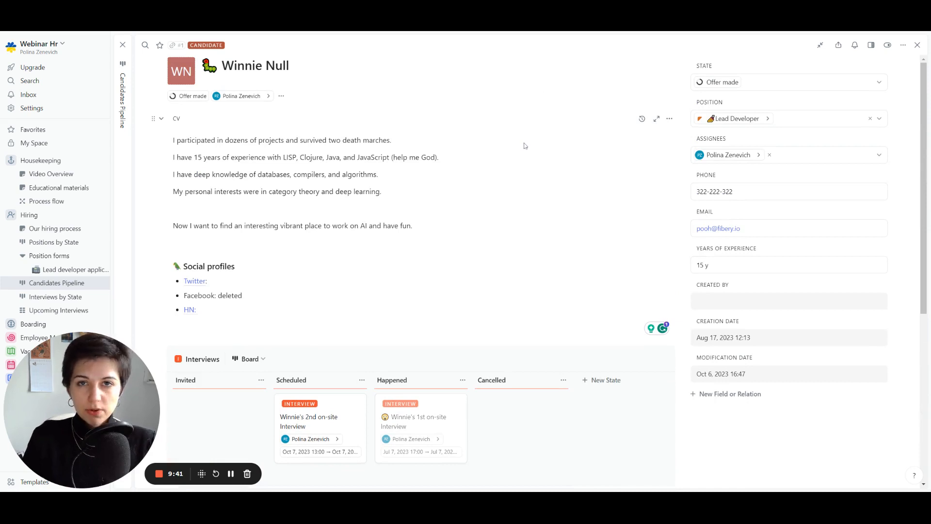
# - Open the candidate's 1st on-site interview from the Happened column in full width and read its results, pros, cons and comment
pyautogui.scroll(-3, 523, 146)
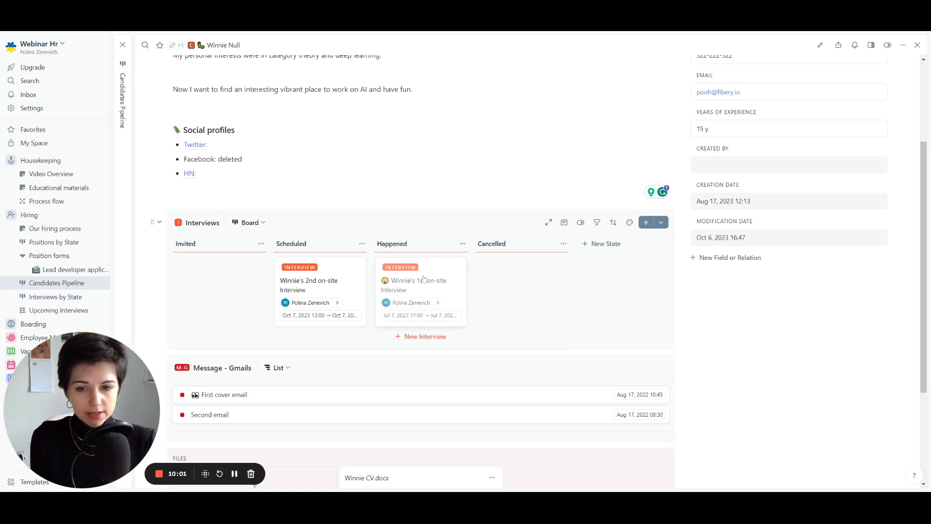
pyautogui.click(418, 290)
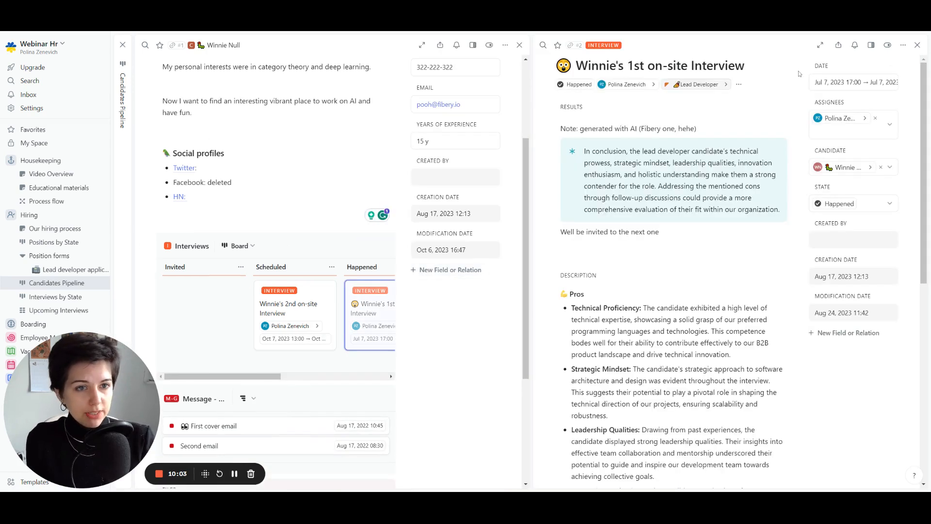
pyautogui.click(820, 45)
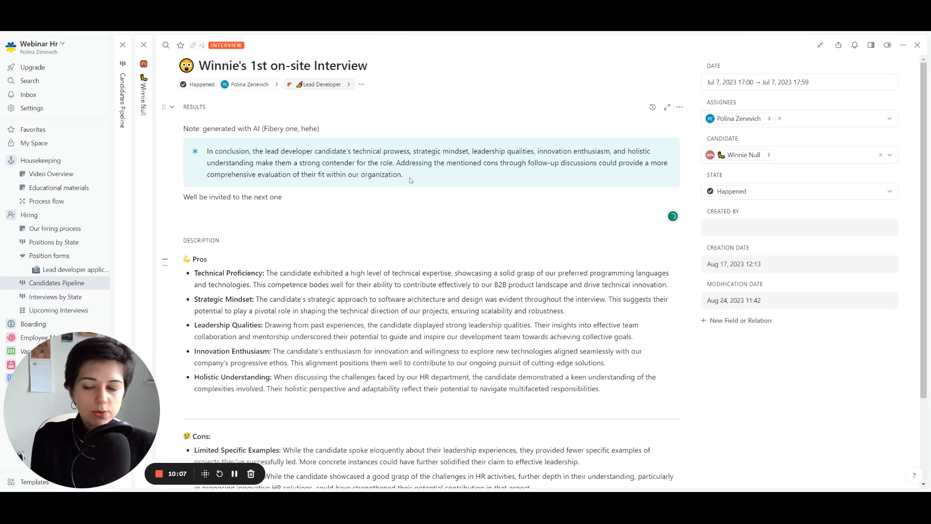
pyautogui.scroll(-2, 409, 175)
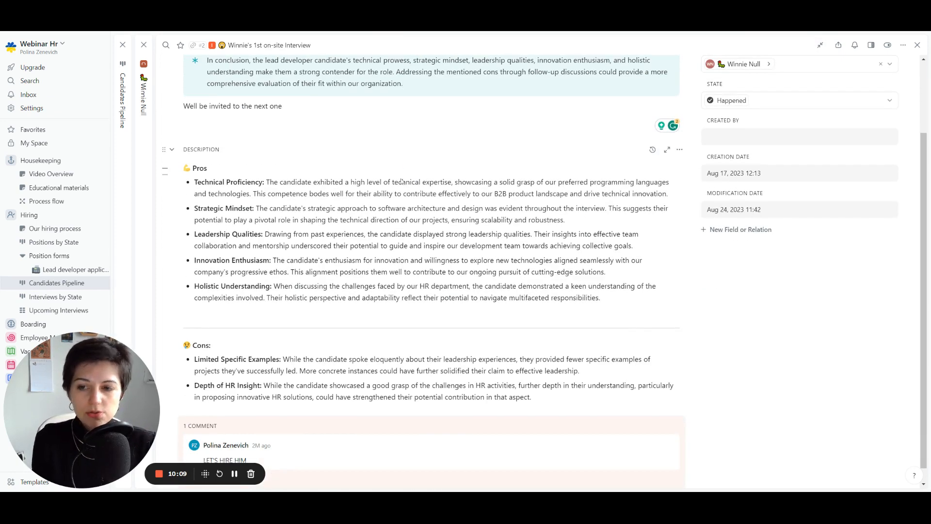
pyautogui.scroll(-1, 305, 262)
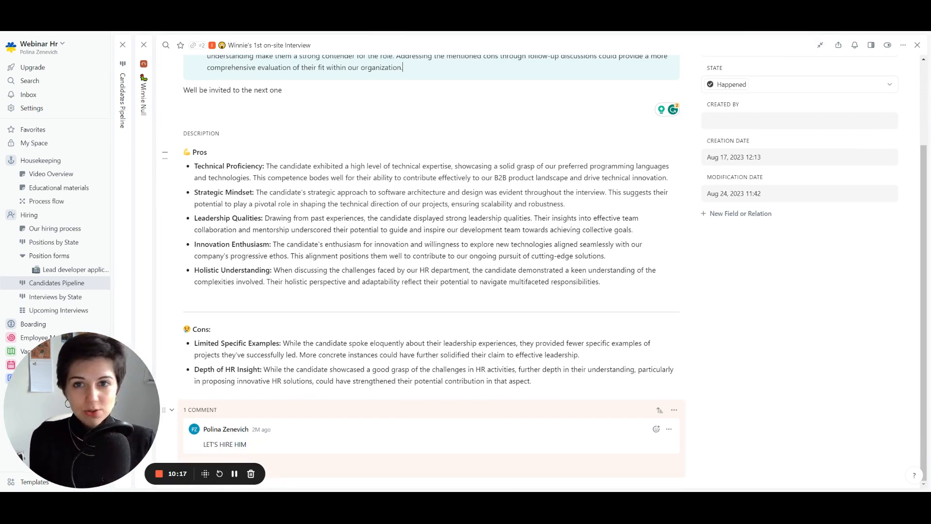
pyautogui.scroll(3, 230, 420)
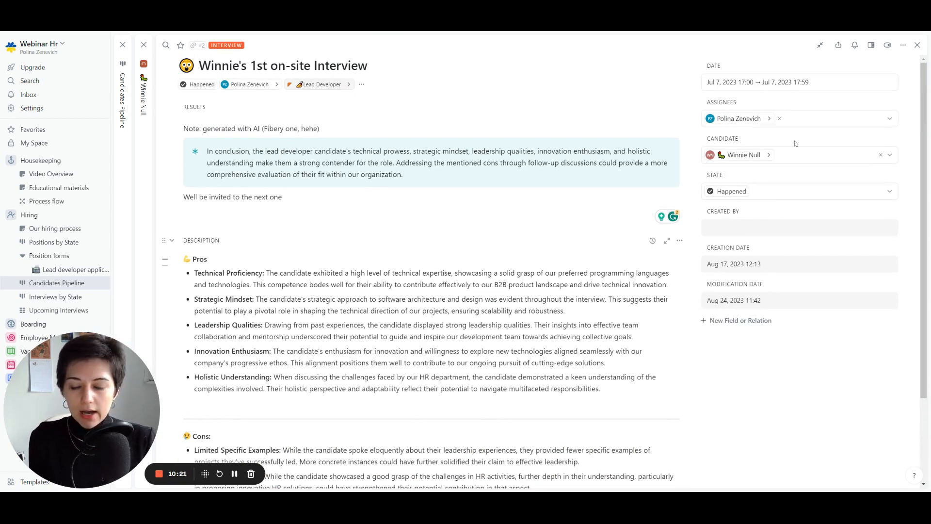
# - Return to the candidate, view the 2nd on-site interview from the Scheduled column, and show the candidate in full width again
pyautogui.click(917, 45)
pyautogui.click(820, 45)
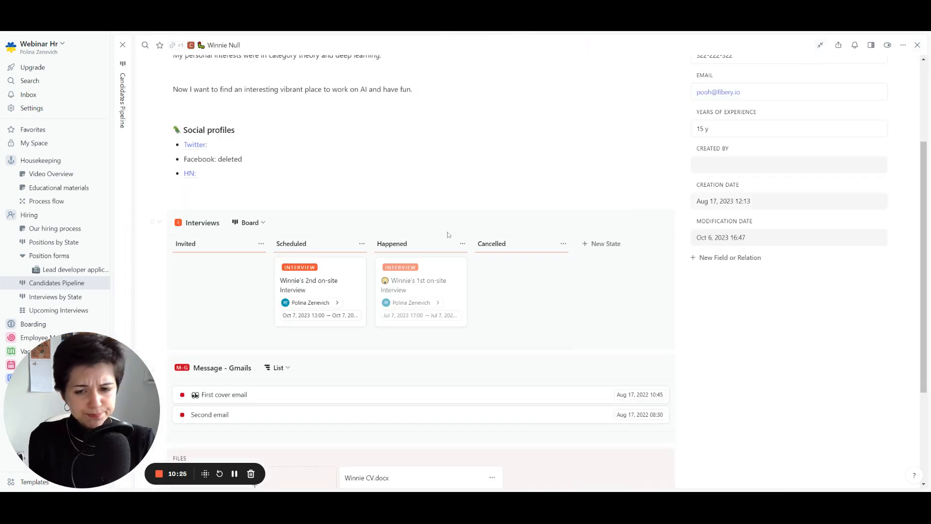
pyautogui.click(345, 286)
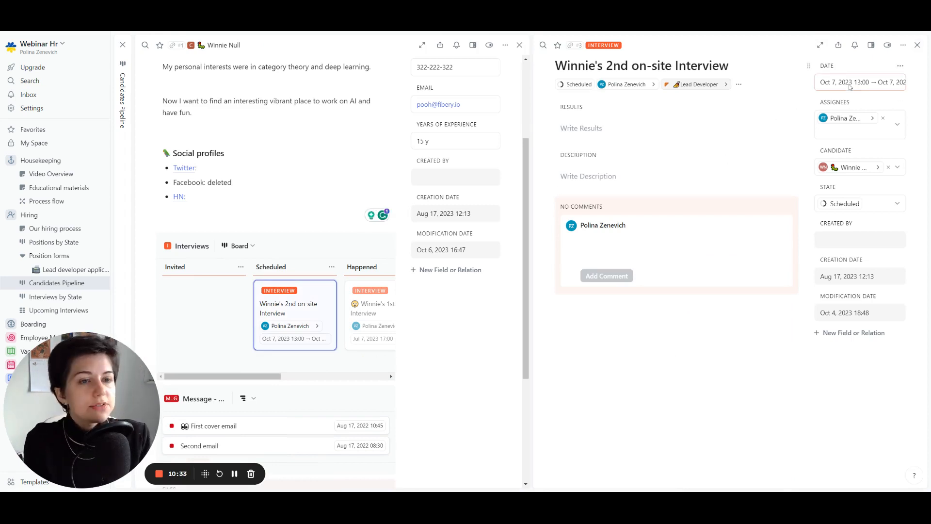
pyautogui.click(917, 45)
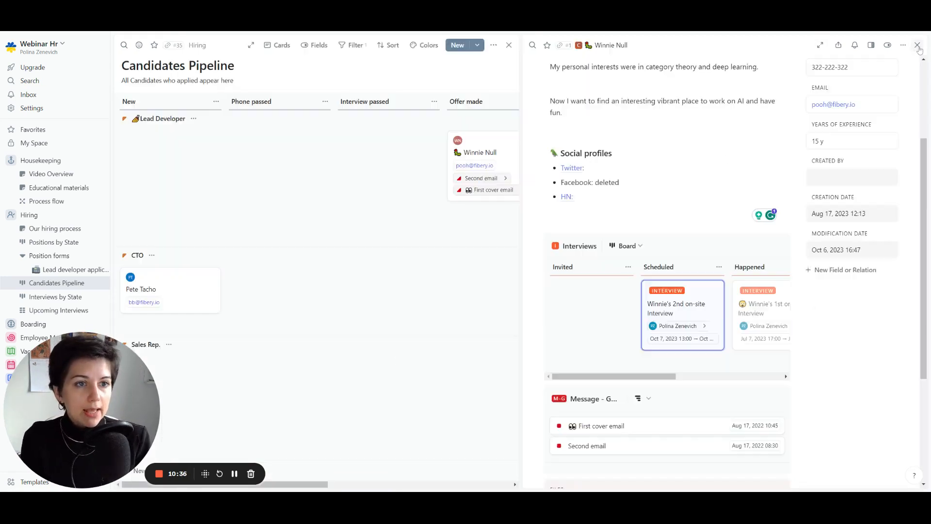
pyautogui.click(820, 44)
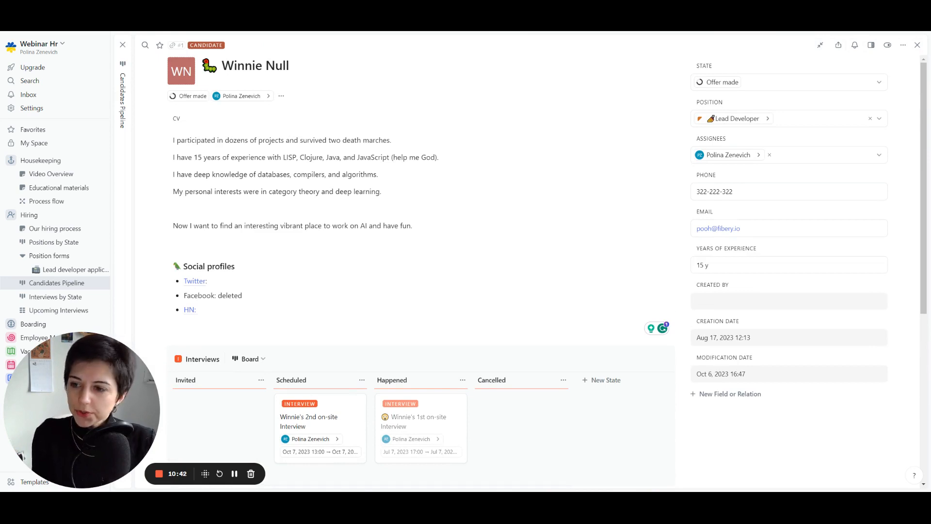
# - Open the Interviews by State board in Hiring and set its card size to Large
pyautogui.click(55, 296)
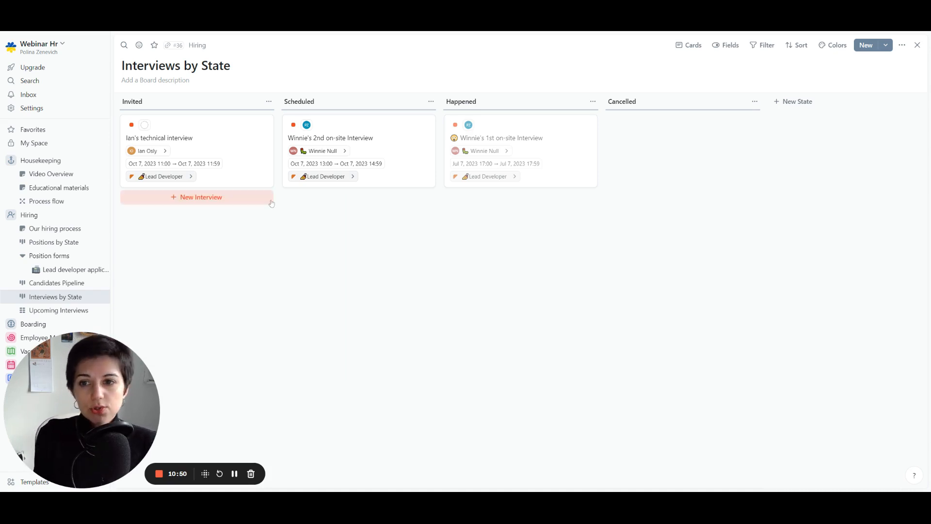
pyautogui.moveTo(168, 154)
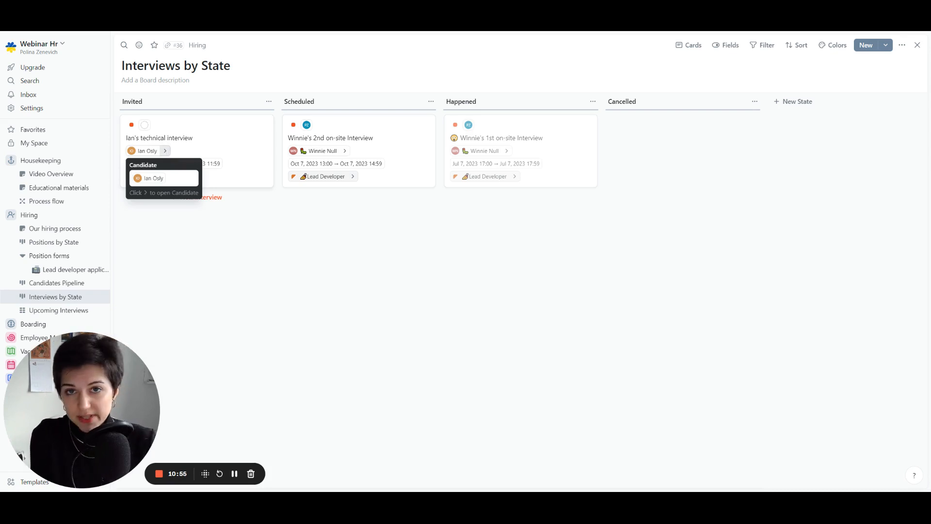
pyautogui.click(689, 45)
pyautogui.click(672, 120)
pyautogui.click(668, 142)
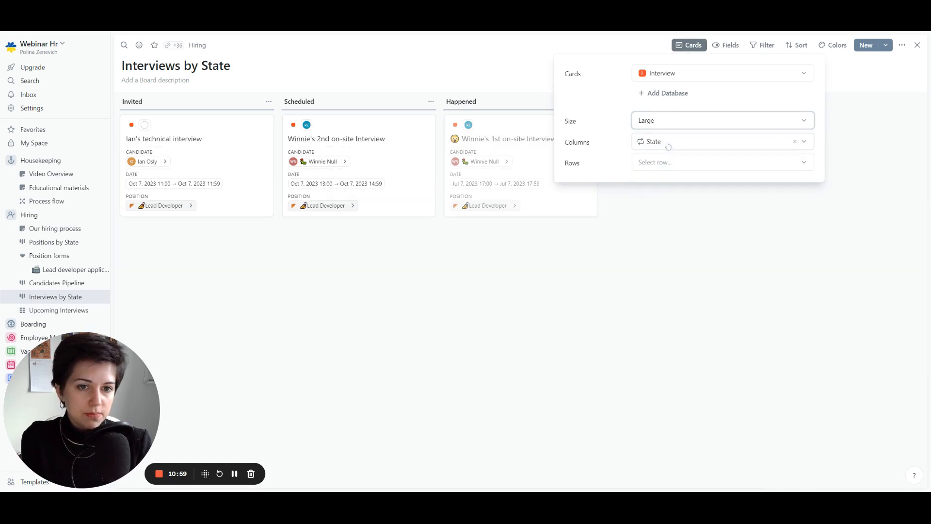
pyautogui.click(475, 279)
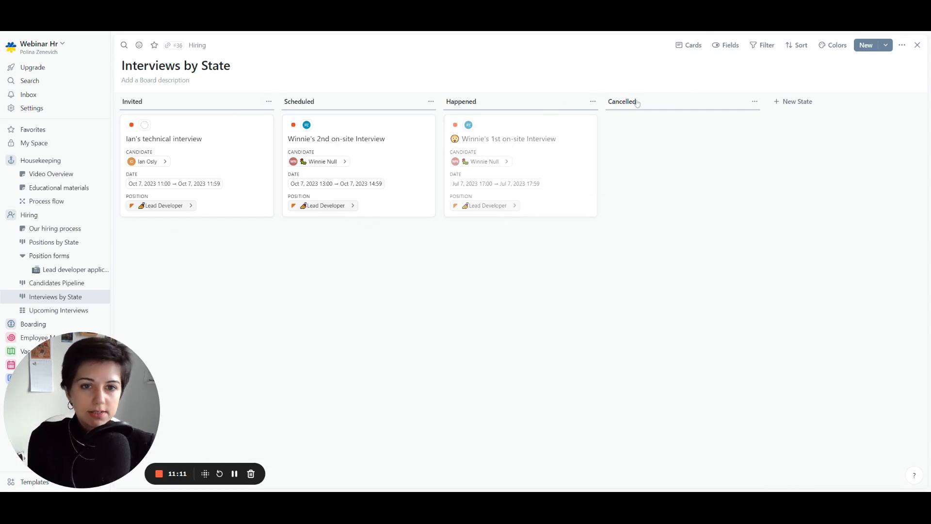
# - Open the technical interview in the Invited column and inspect its State field's options without changing them, closing the interview again
pyautogui.click(234, 159)
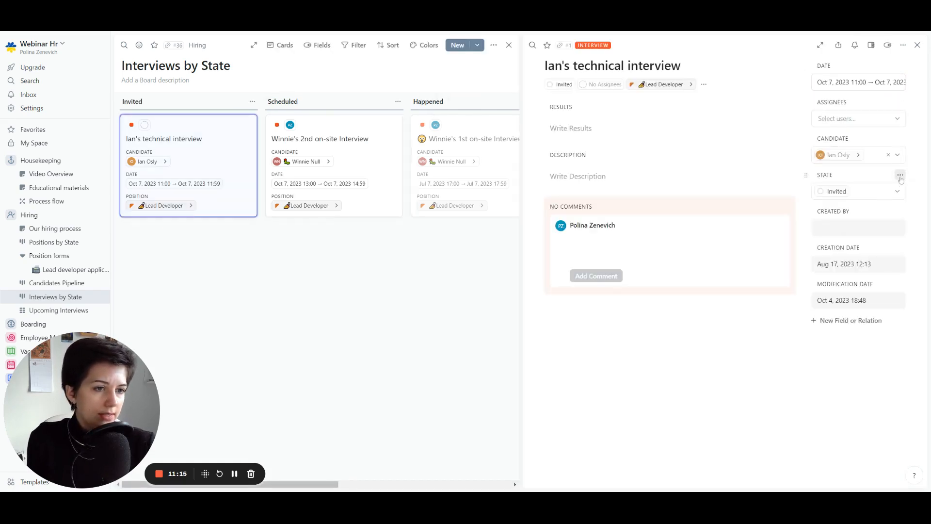
pyautogui.click(900, 175)
pyautogui.click(888, 190)
pyautogui.click(851, 299)
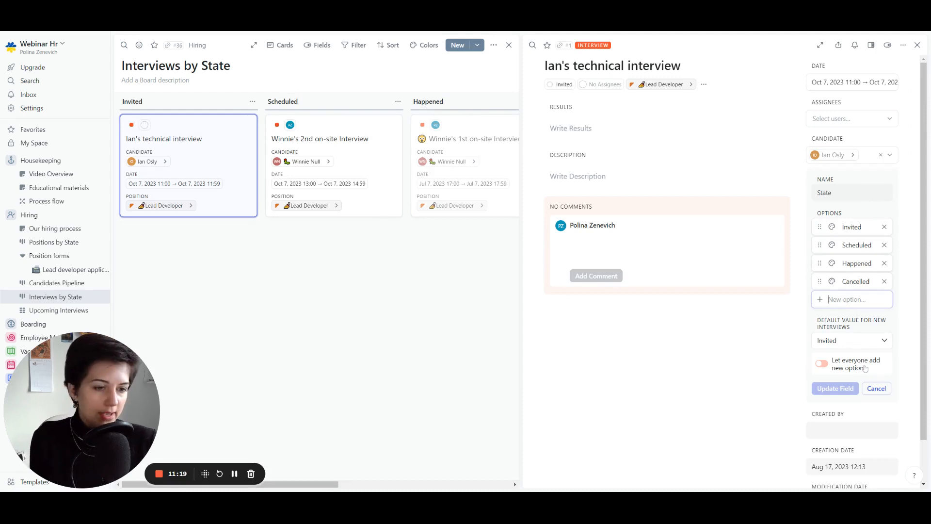
pyautogui.click(876, 388)
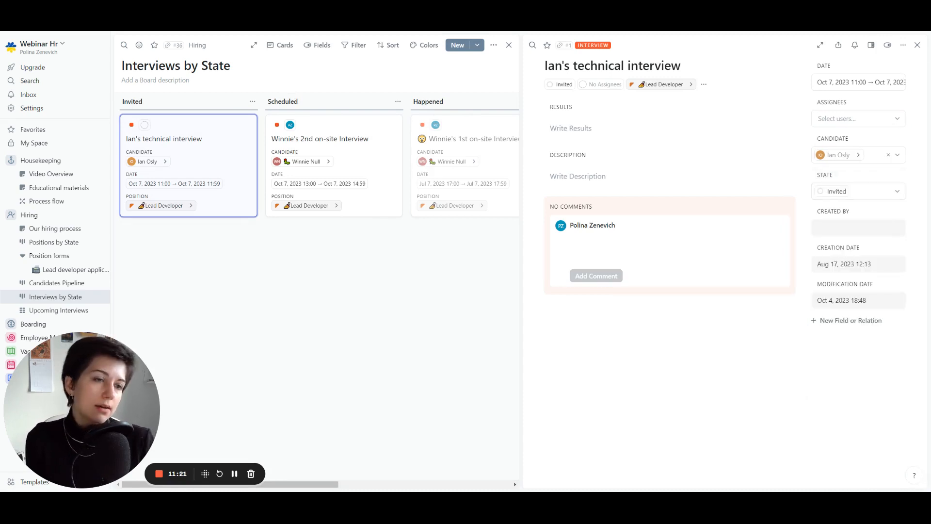
pyautogui.click(917, 45)
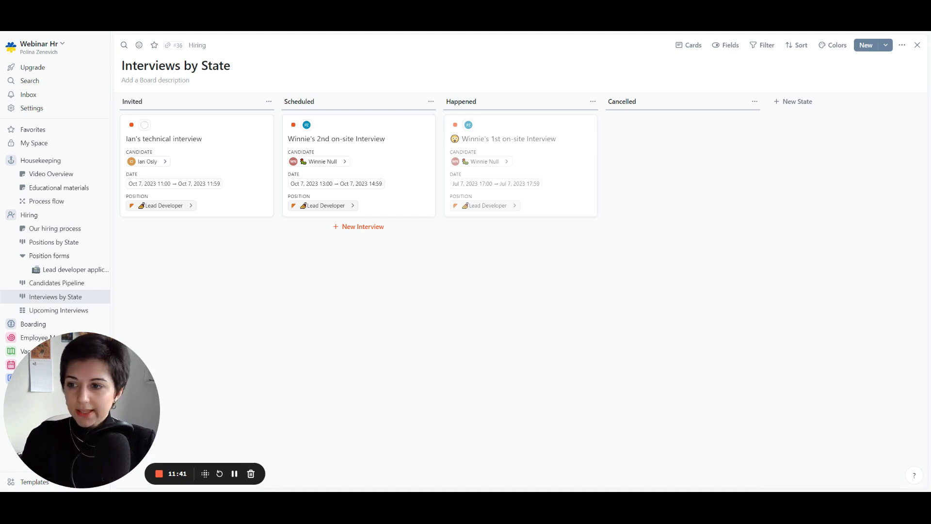
# - Create a calendar view in the Hiring space showing the Interview database by its Date start and end
pyautogui.click(103, 215)
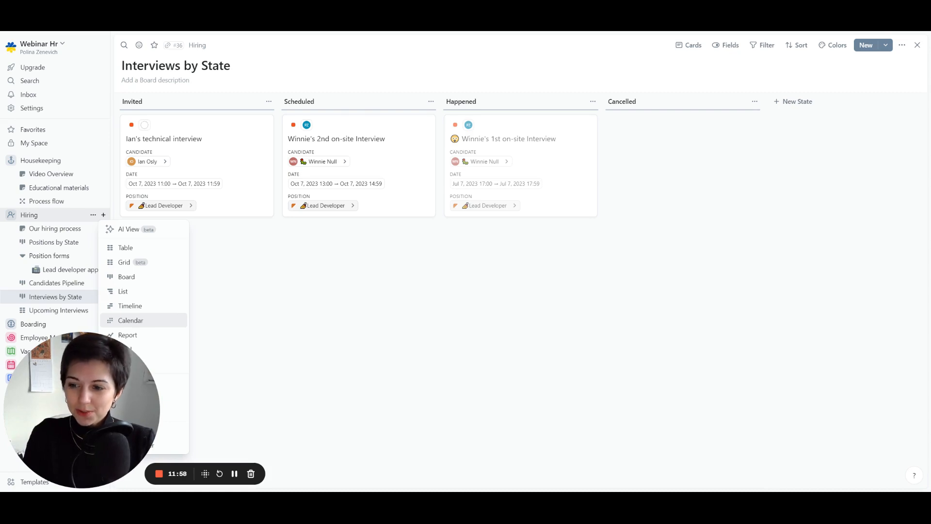
pyautogui.click(146, 320)
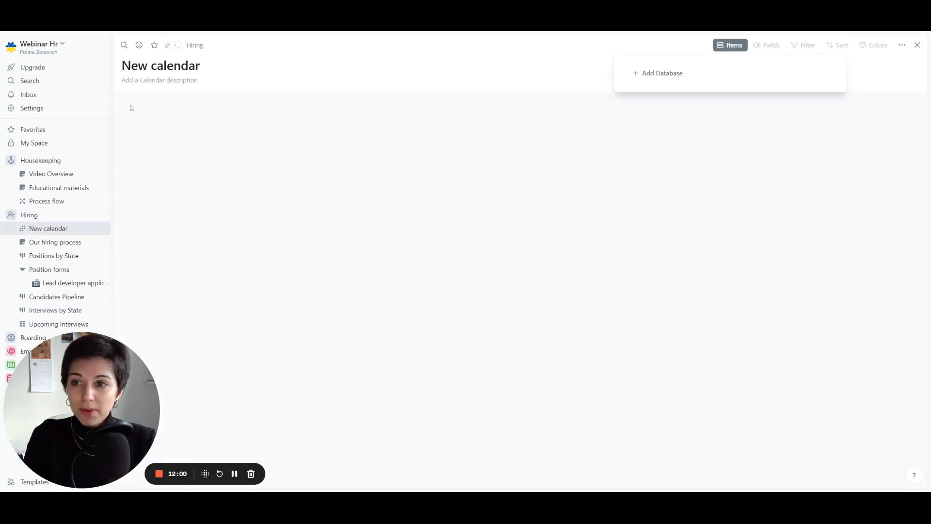
pyautogui.click(651, 79)
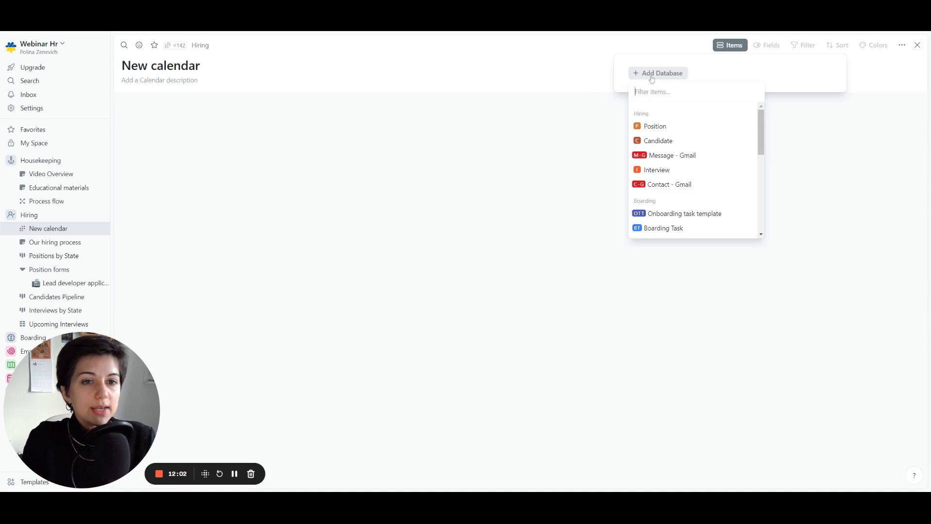
pyautogui.click(677, 175)
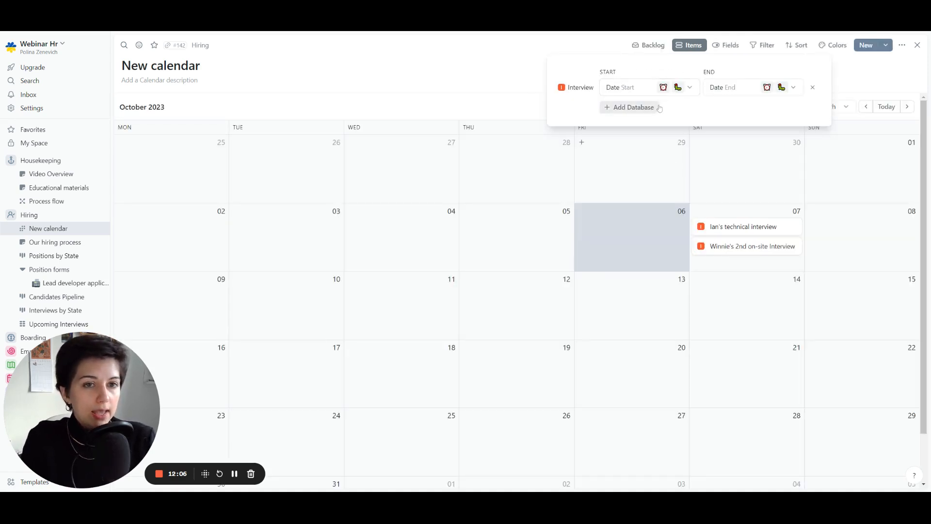
pyautogui.click(719, 191)
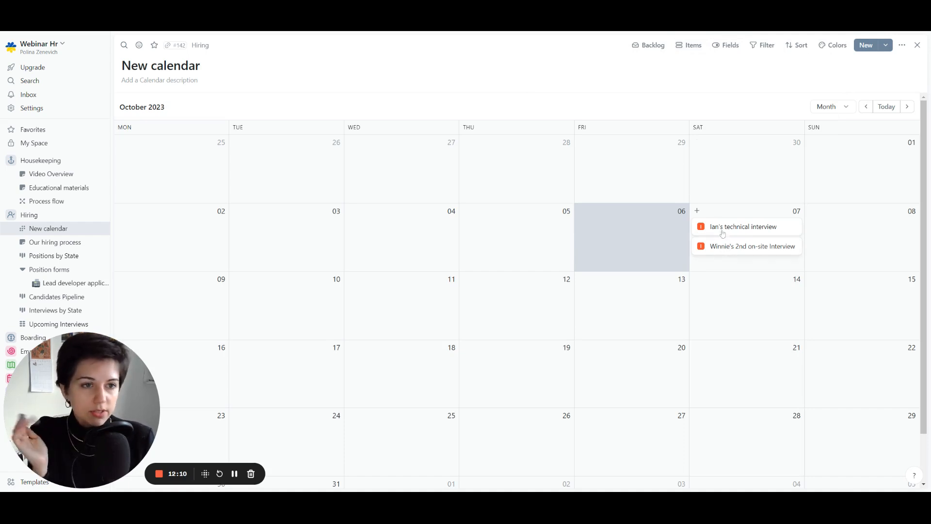
# - Add a global filter to the calendar where Assignees contains Me
pyautogui.click(759, 45)
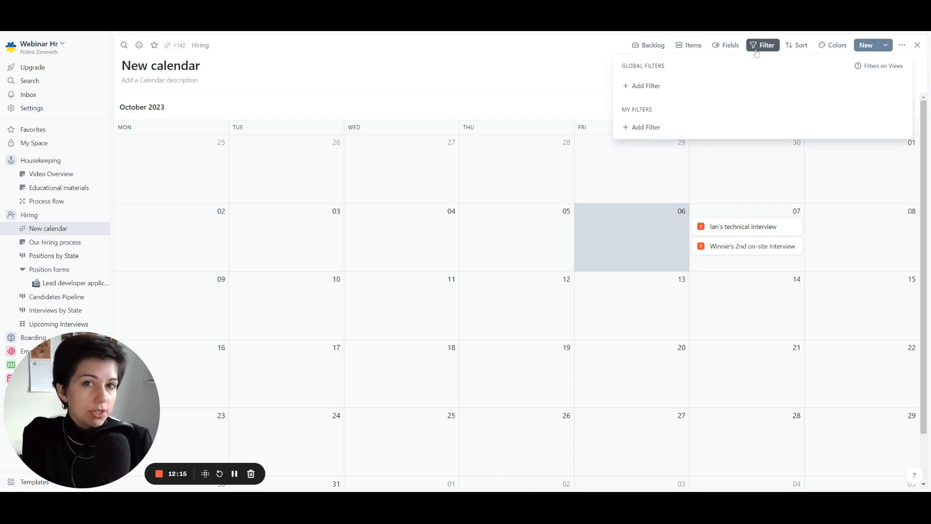
pyautogui.click(645, 85)
pyautogui.click(662, 101)
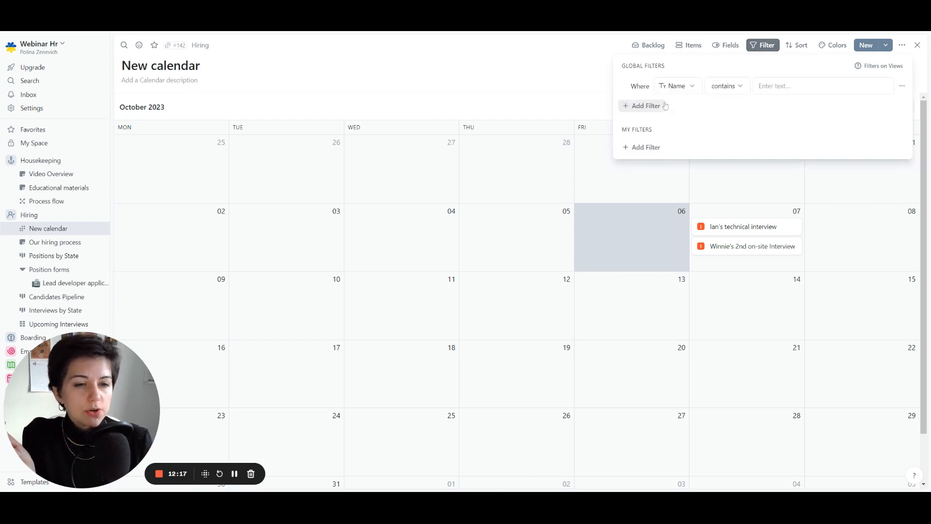
pyautogui.click(677, 85)
pyautogui.click(696, 123)
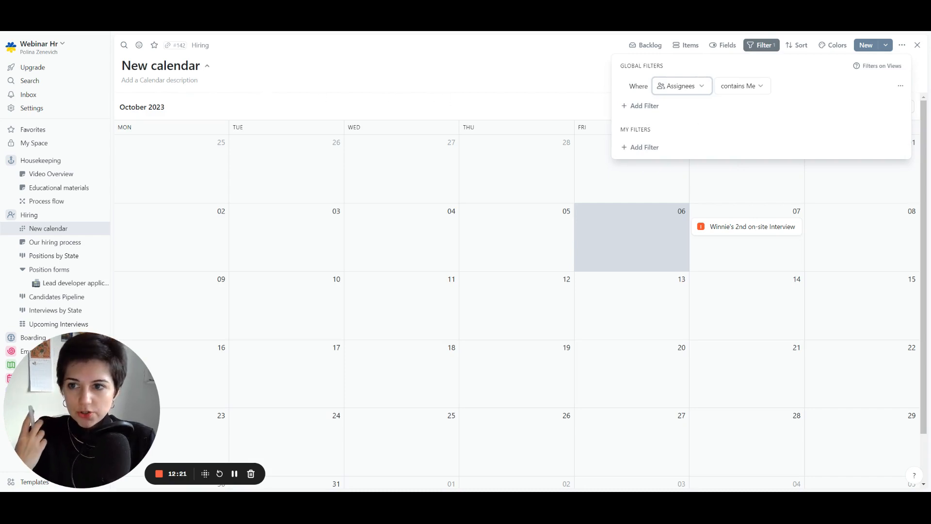
# - Rename the calendar to "My interviews" and review its global filter
pyautogui.moveTo(201, 66); pyautogui.dragTo(72, 75)
pyautogui.write('My interviews')
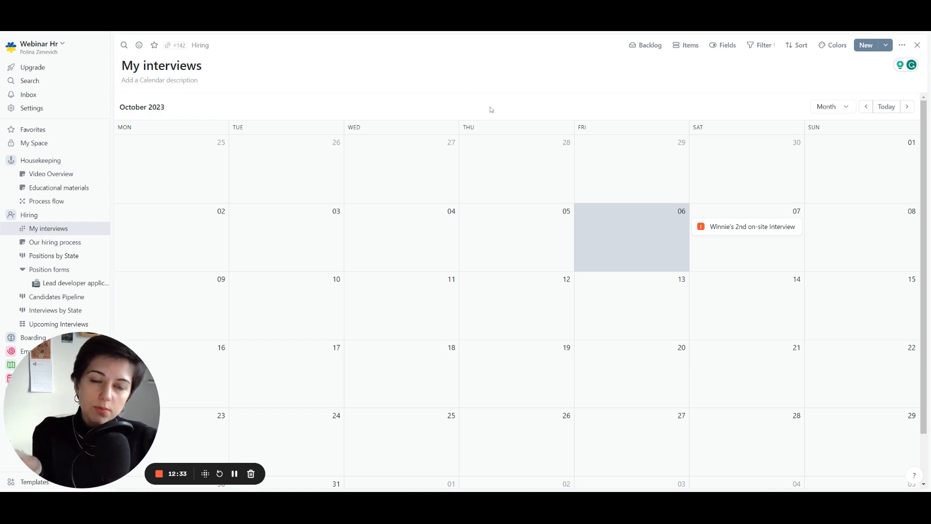
pyautogui.click(765, 45)
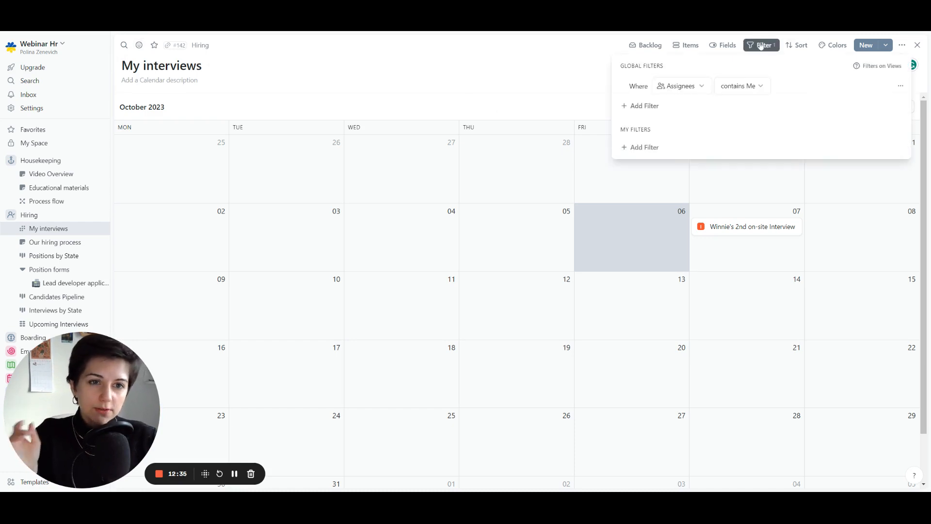
pyautogui.click(533, 56)
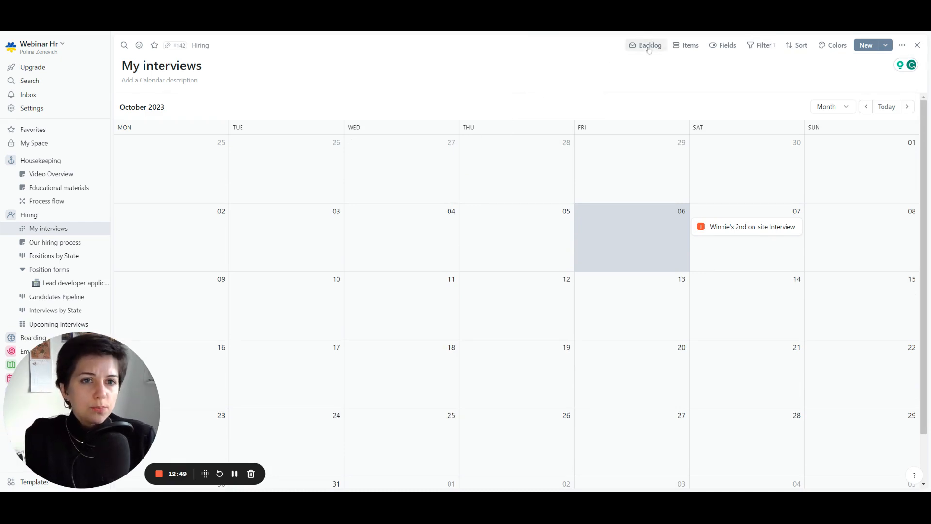
# - View the calendar by Week and by Day, moving ahead to Saturday Oct 07 to examine the scheduled interview
pyautogui.click(831, 106)
pyautogui.click(828, 141)
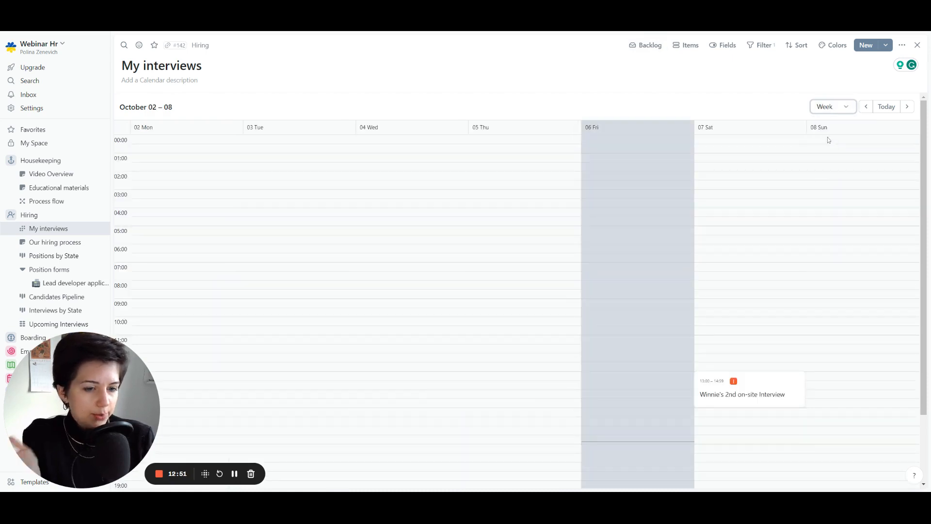
pyautogui.scroll(-3, 796, 205)
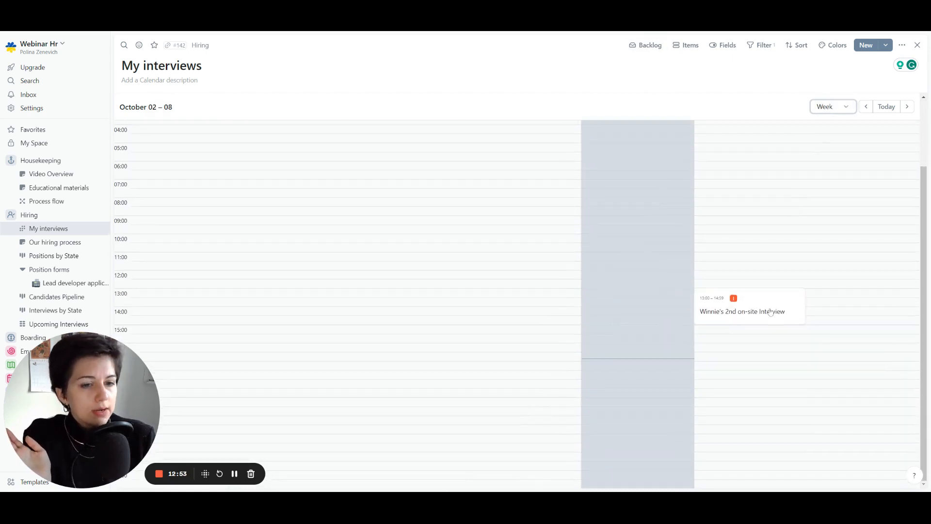
pyautogui.scroll(3, 686, 219)
pyautogui.click(832, 106)
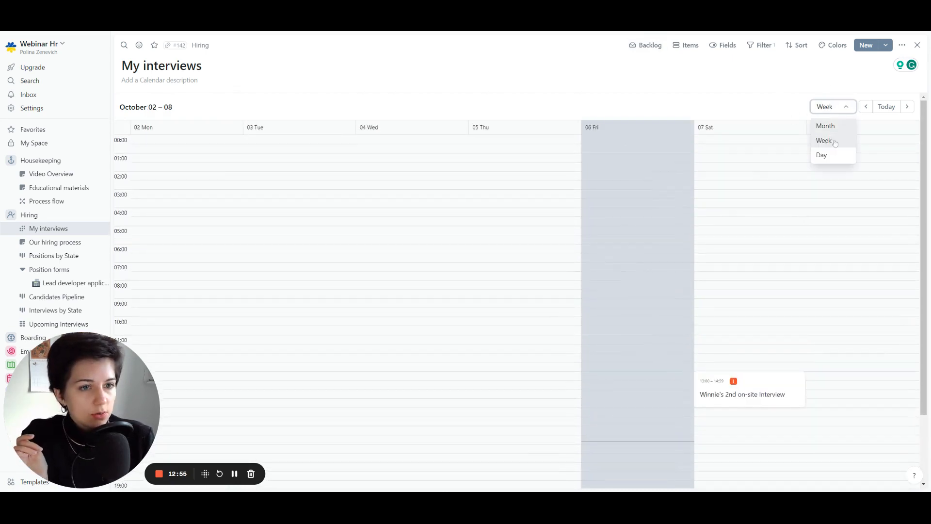
pyautogui.click(821, 155)
pyautogui.scroll(-3, 773, 192)
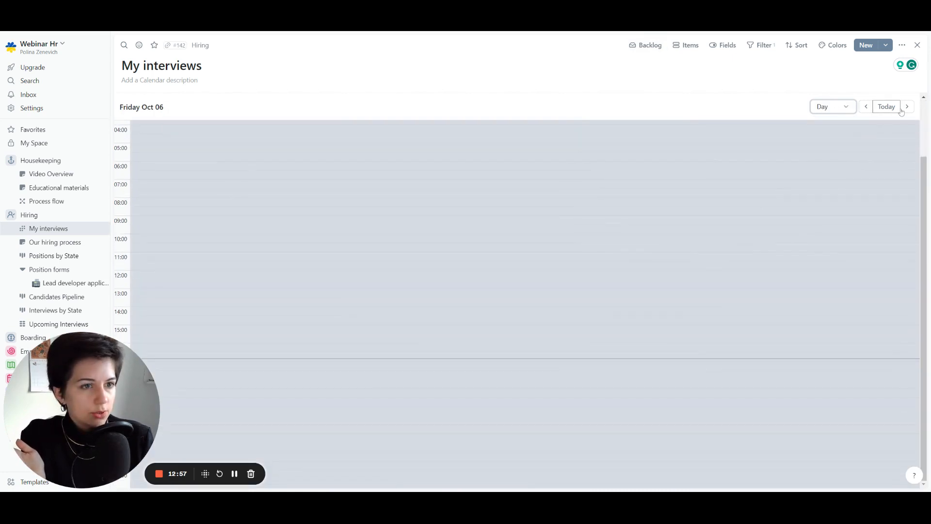
pyautogui.click(906, 107)
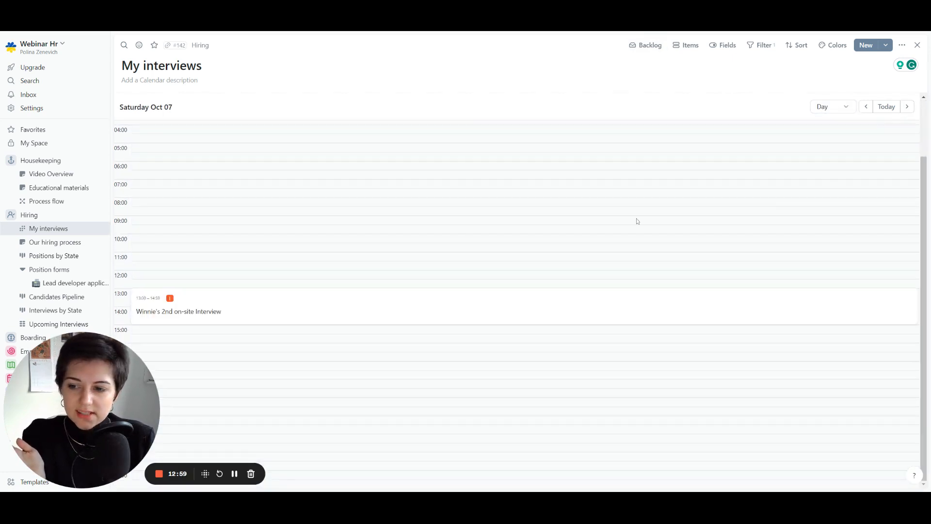
pyautogui.click(828, 110)
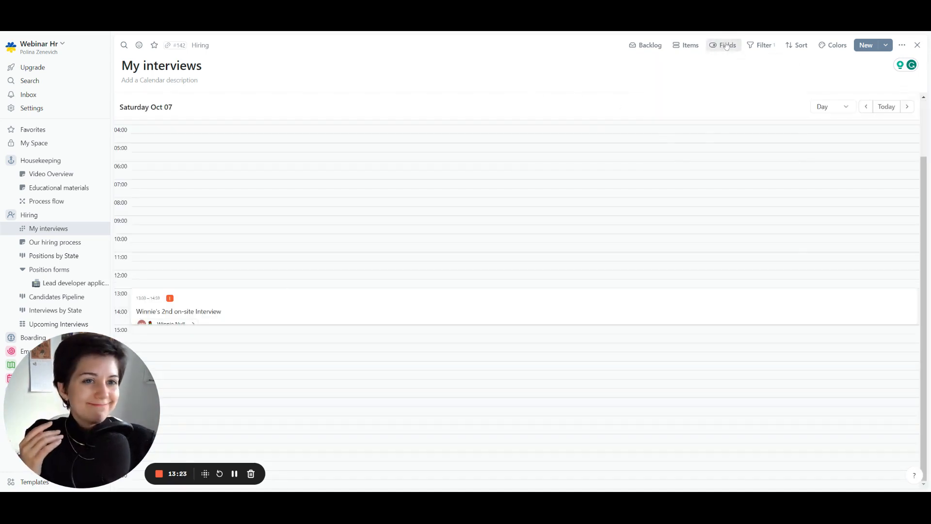
# - Hide the Candidate field on the calendar's cards and delete the My interviews calendar from Hiring
pyautogui.click(725, 46)
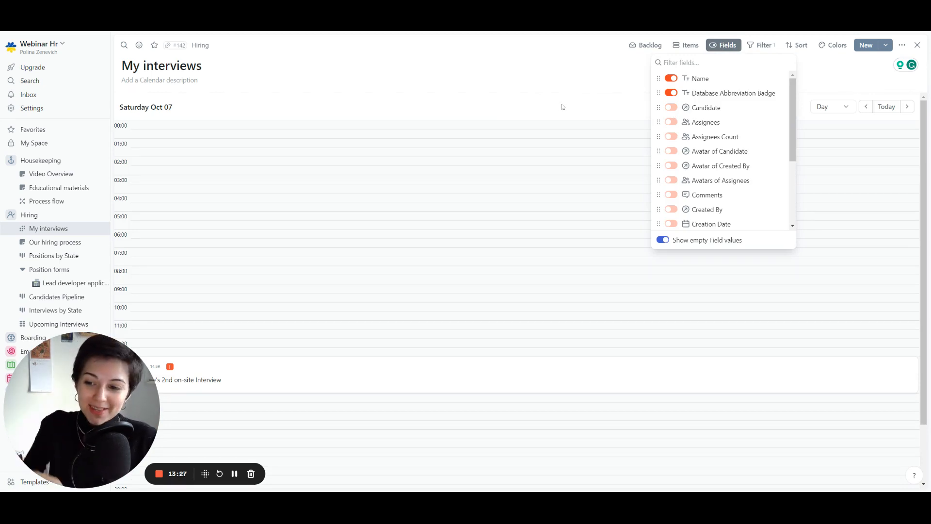
pyautogui.click(54, 231)
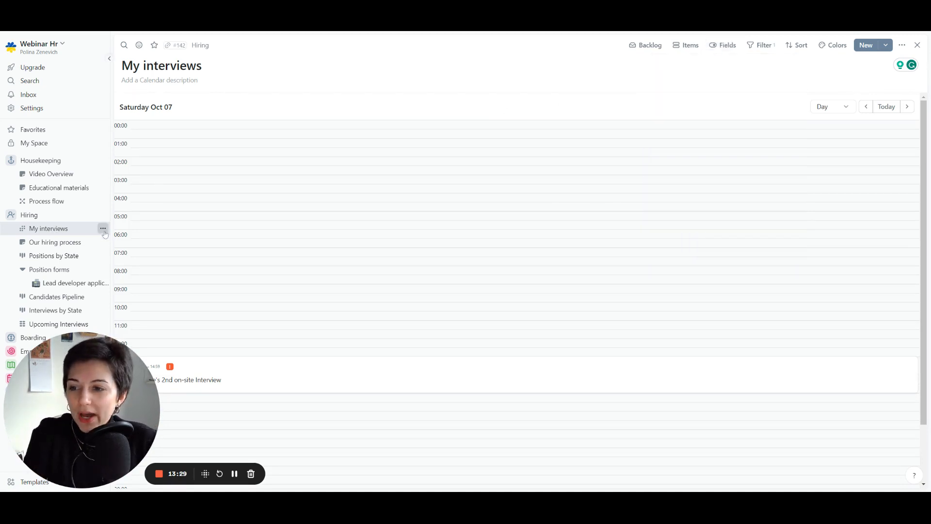
pyautogui.click(104, 229)
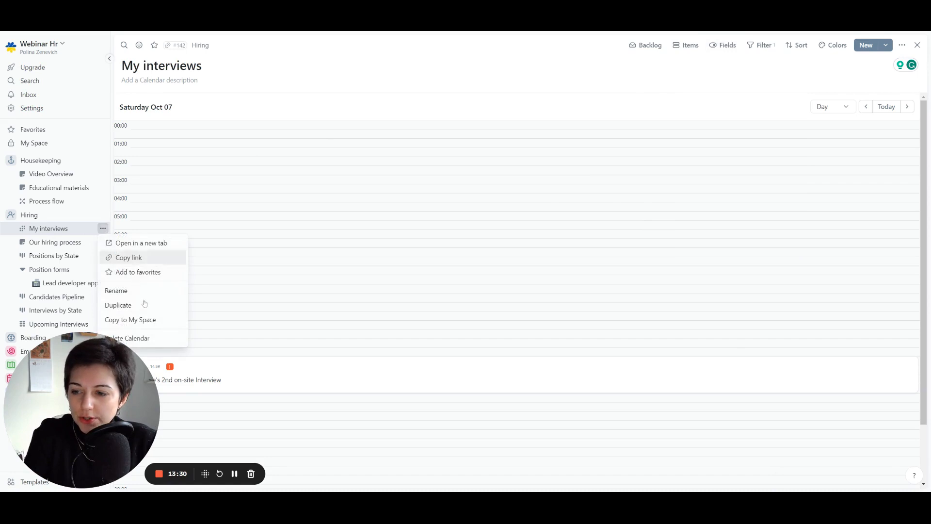
pyautogui.click(160, 337)
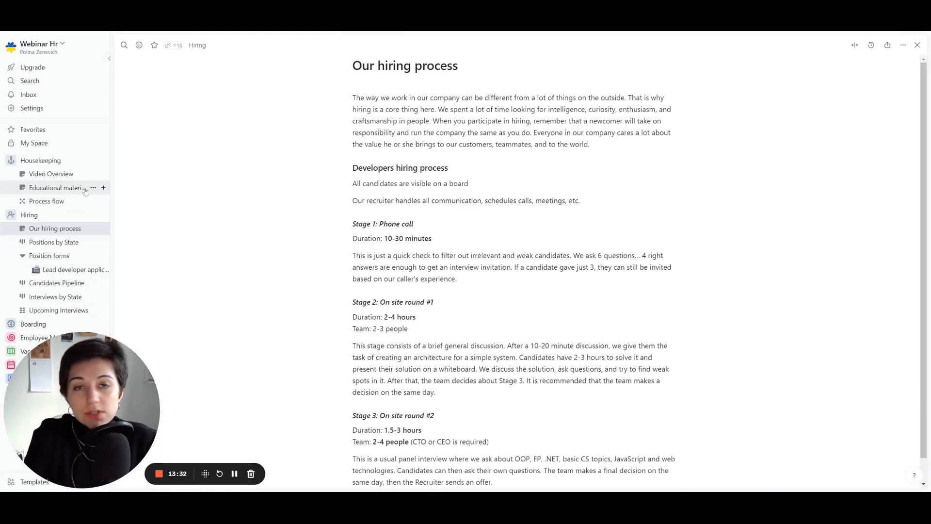
# - Open Interviews by State and the Upcoming Interviews table, and review the table's date filter and sort settings
pyautogui.click(39, 298)
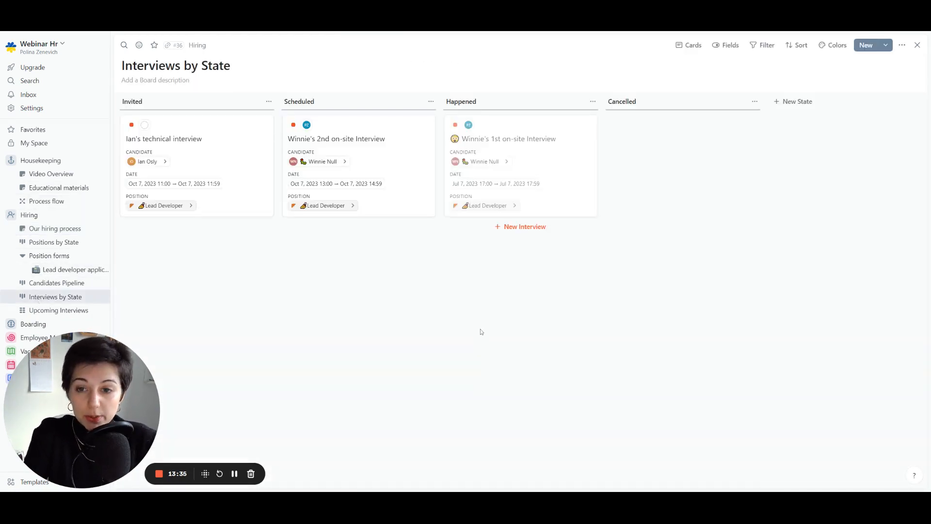
pyautogui.click(72, 310)
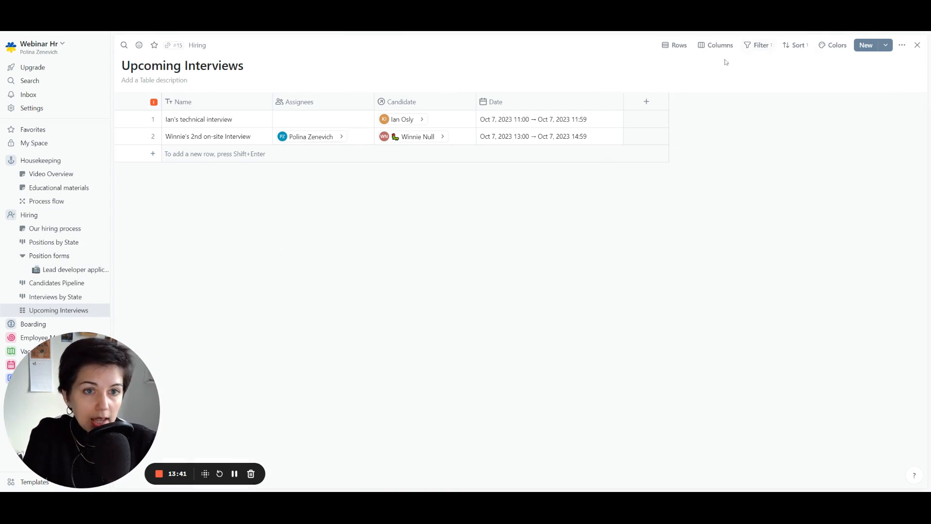
pyautogui.click(758, 45)
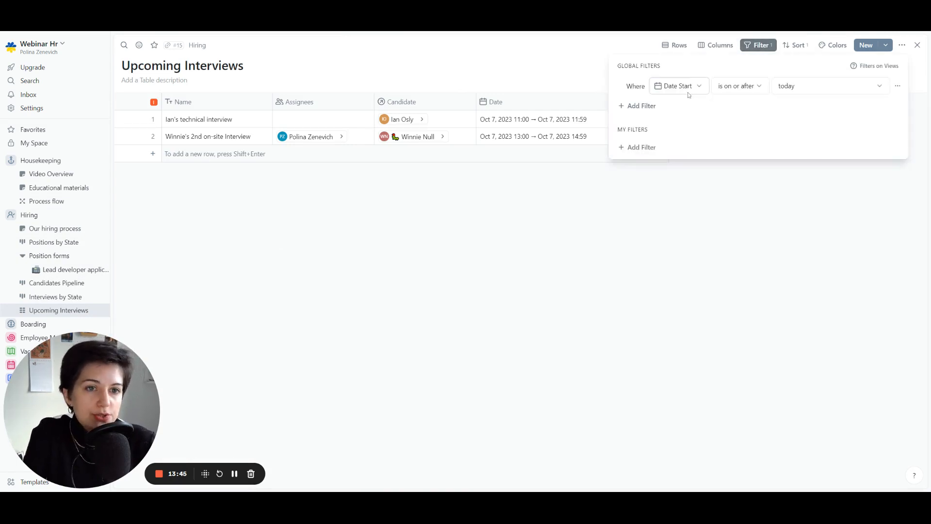
pyautogui.click(530, 209)
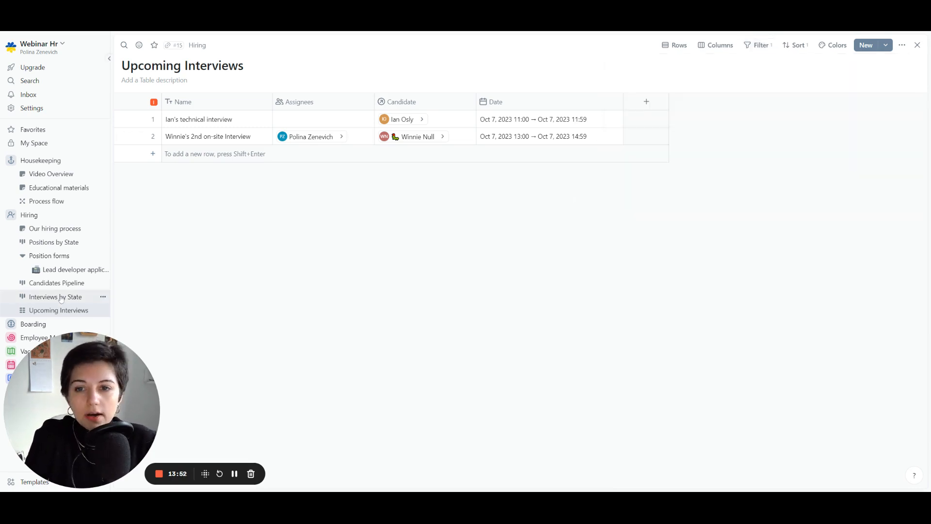
pyautogui.click(795, 45)
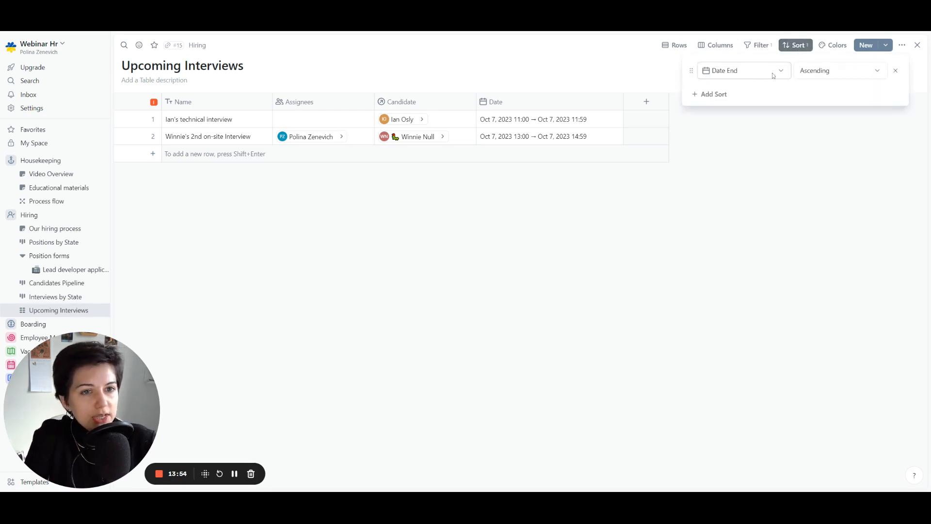
pyautogui.click(500, 299)
# - From the Interviews by State board, open the Scheduled interview's candidate in full width and read their "First cover email" Gmail message in full width
pyautogui.click(22, 297)
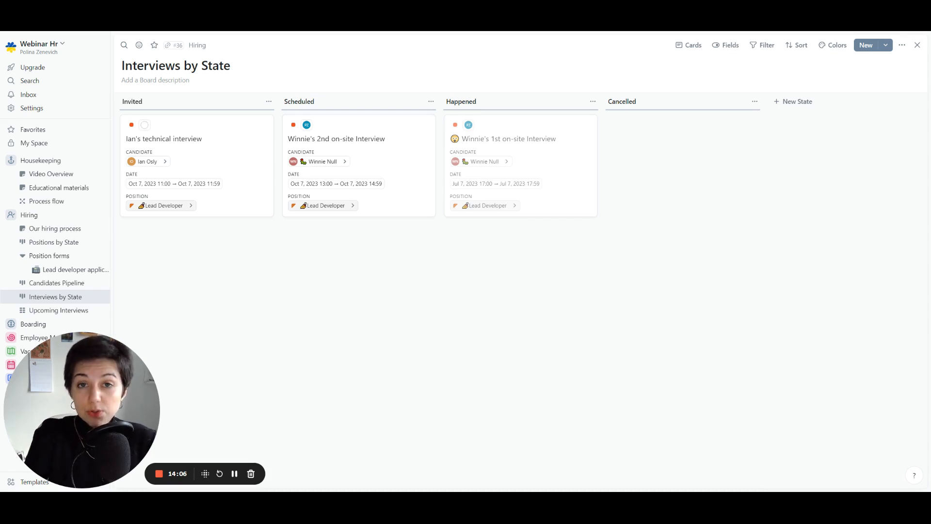
pyautogui.click(344, 162)
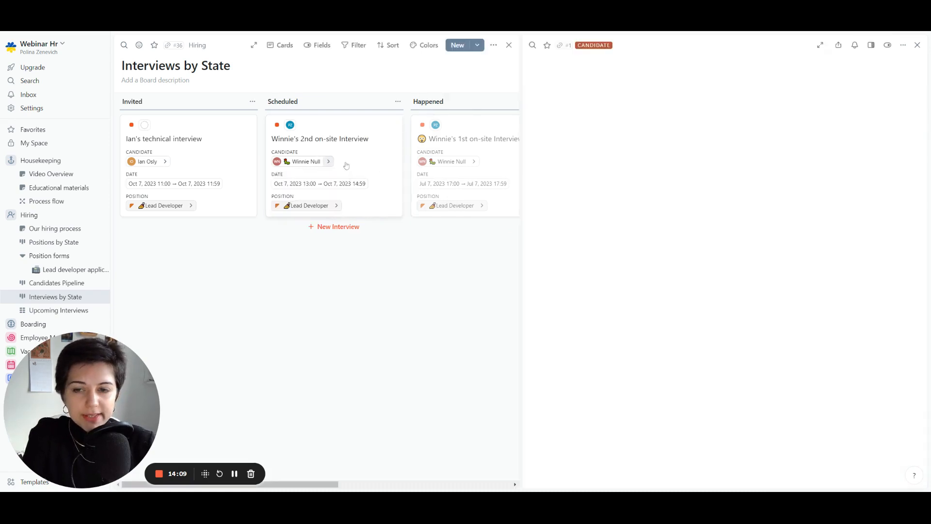
pyautogui.click(820, 44)
pyautogui.scroll(-5, 288, 165)
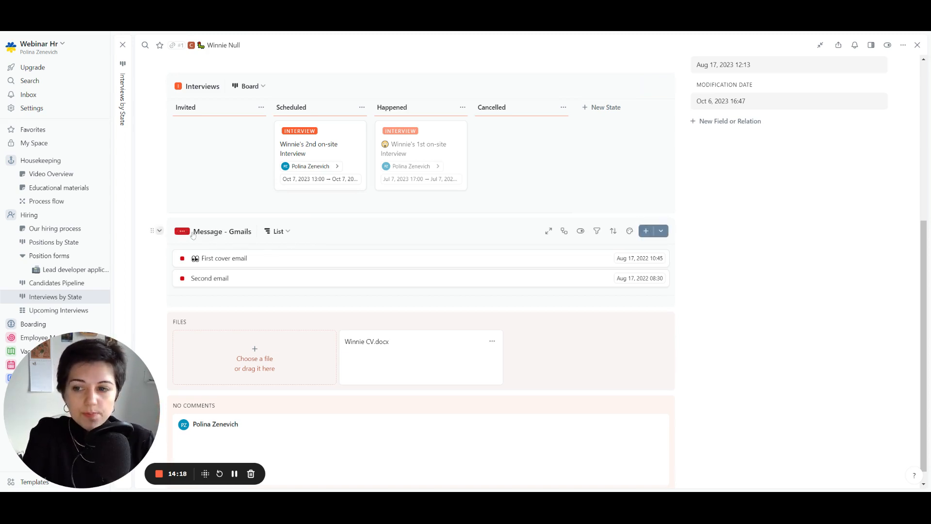
pyautogui.click(248, 260)
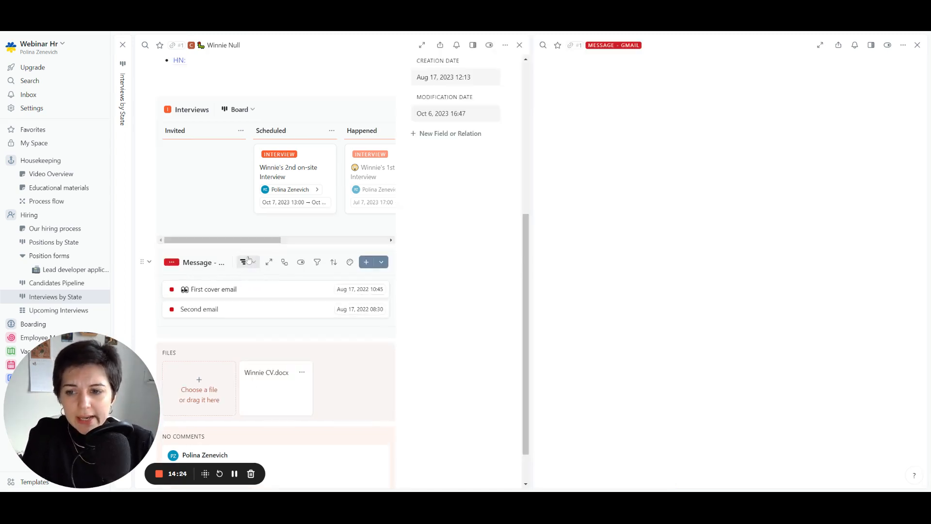
pyautogui.click(820, 45)
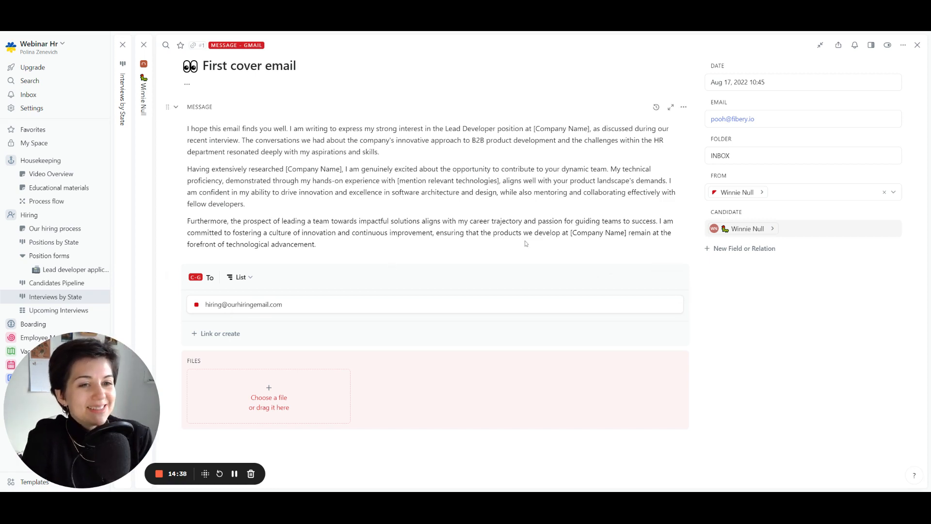
# - Examine the Email and Date fields of the "First cover email" message without changing them
pyautogui.click(778, 120)
pyautogui.moveTo(778, 120); pyautogui.dragTo(708, 119)
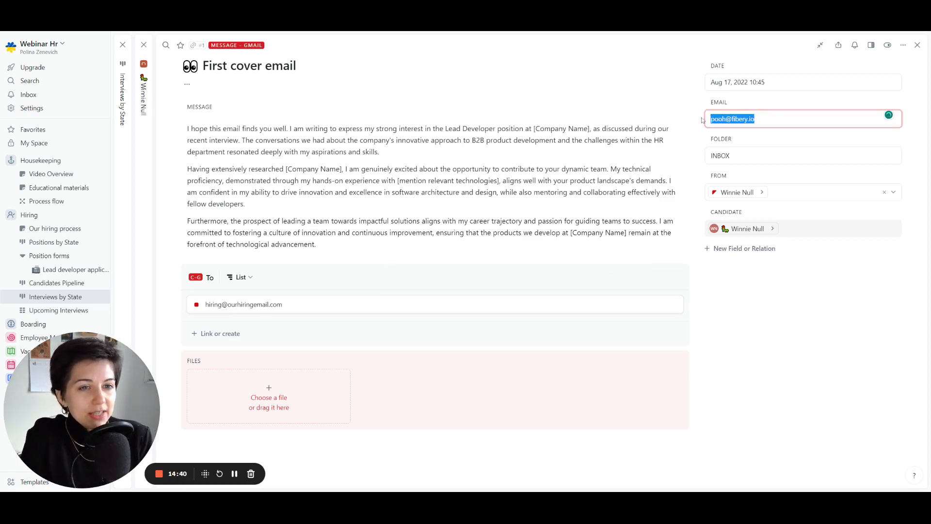
pyautogui.click(597, 154)
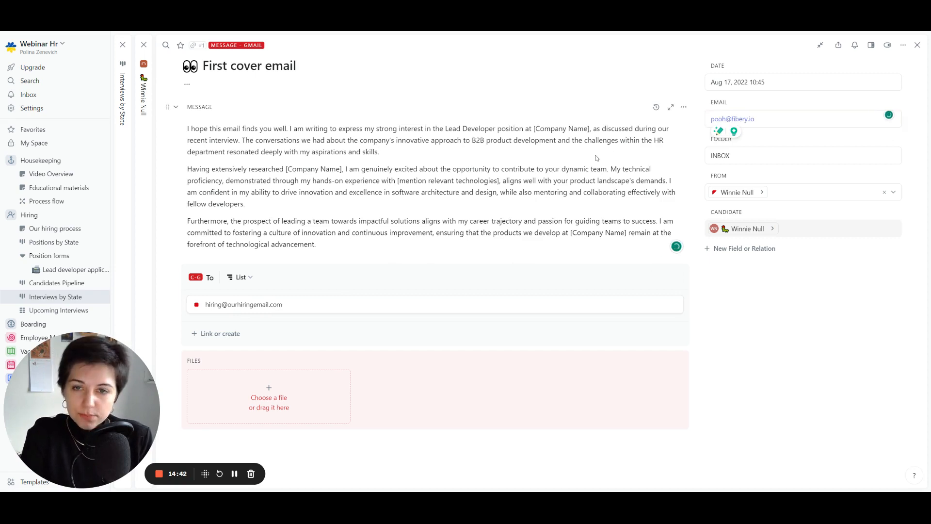
pyautogui.click(765, 77)
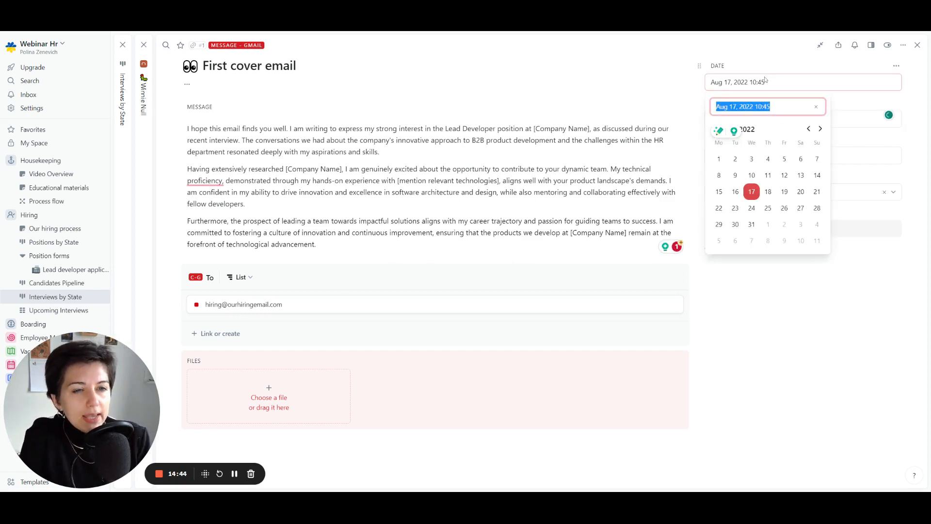
pyautogui.click(772, 67)
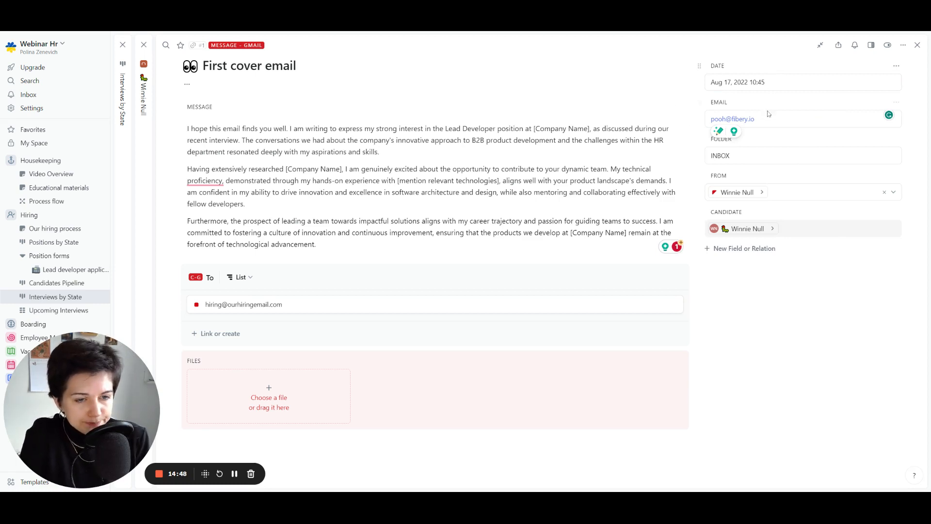
# - View the sender's Gmail contact record and the linked candidate record from the message, closing each one
pyautogui.click(761, 193)
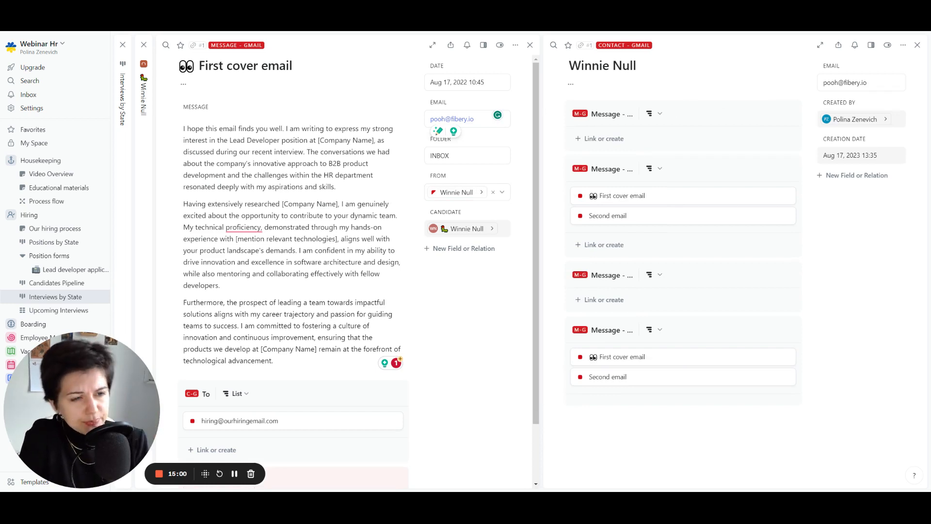
pyautogui.click(917, 45)
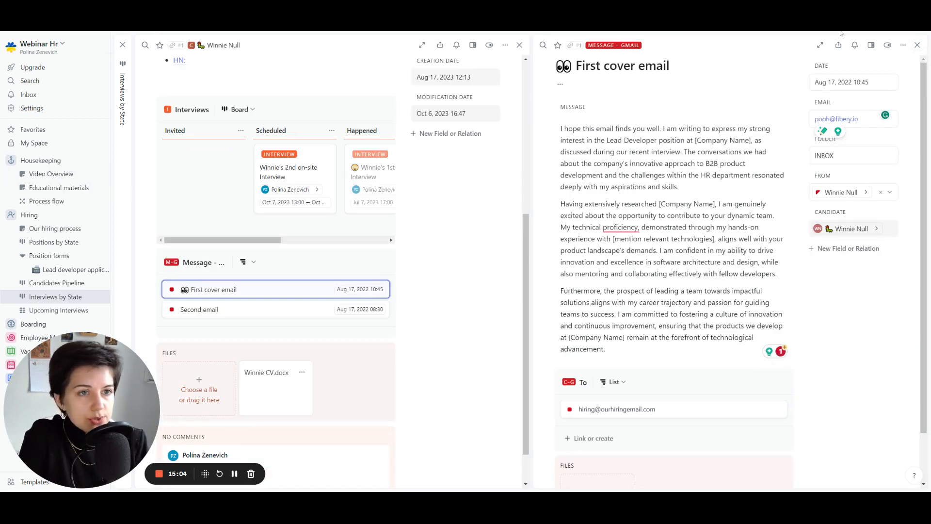
pyautogui.click(820, 45)
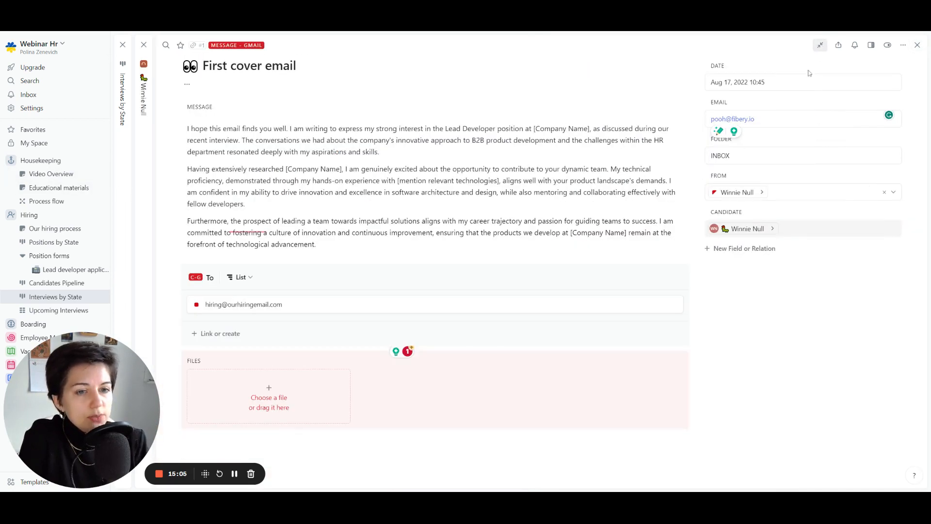
pyautogui.click(772, 229)
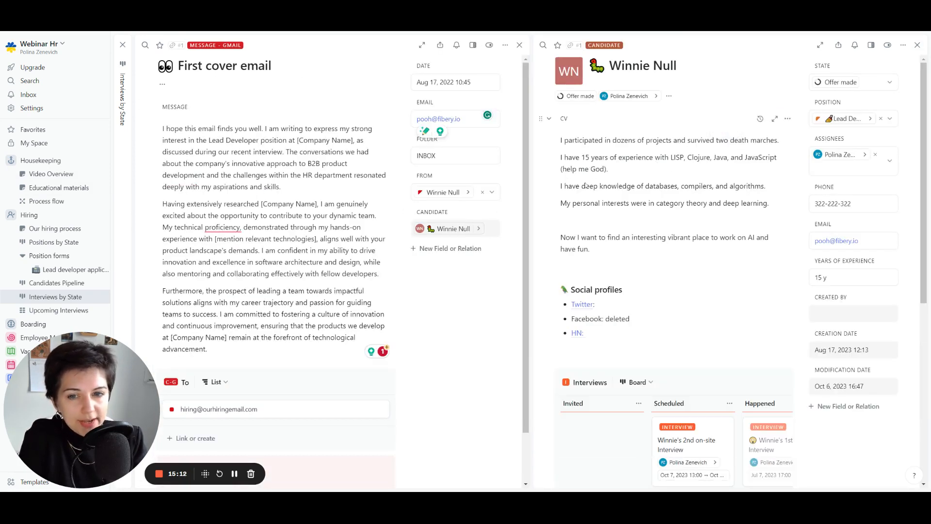
pyautogui.click(917, 44)
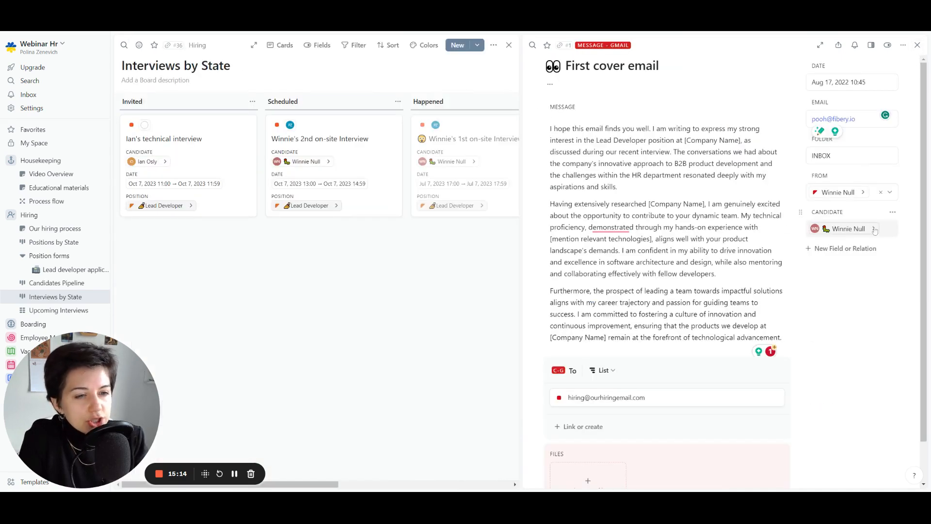
# - Show the message in full width and review the Candidate relation's automatic linking rule between the Message - Gmail and Candidate Email fields, leaving it unedited
pyautogui.click(892, 212)
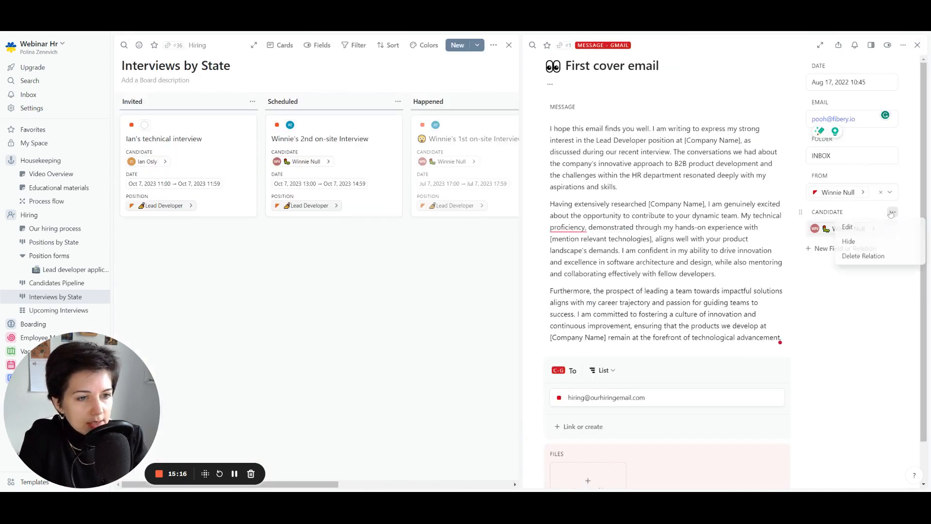
pyautogui.click(820, 46)
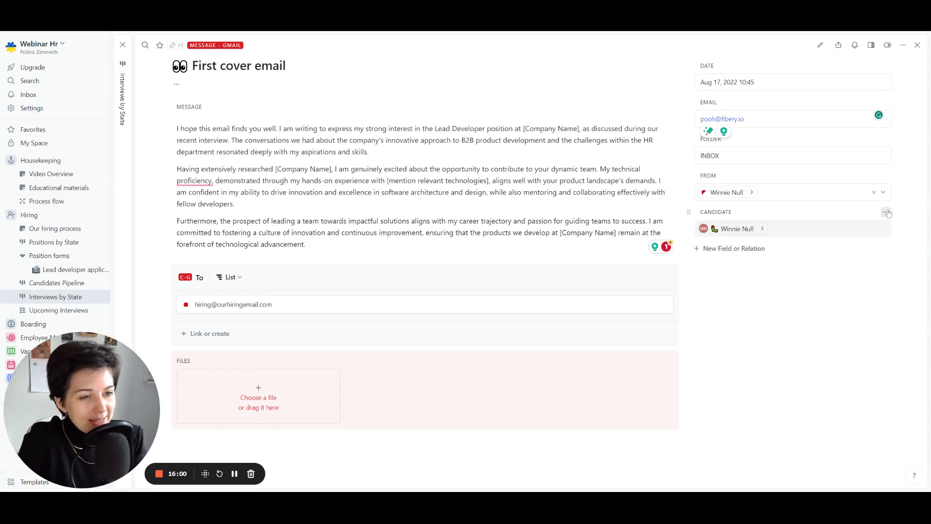
pyautogui.click(883, 211)
pyautogui.click(885, 228)
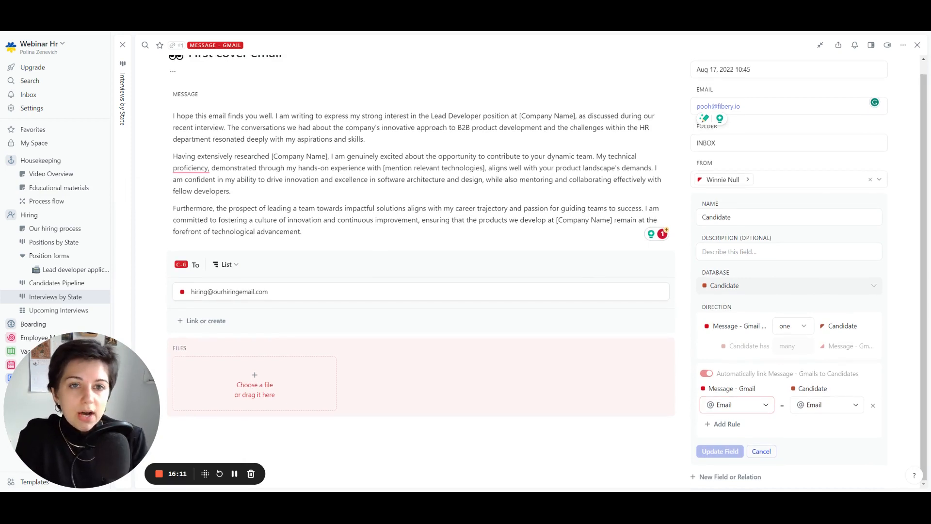
pyautogui.click(776, 106)
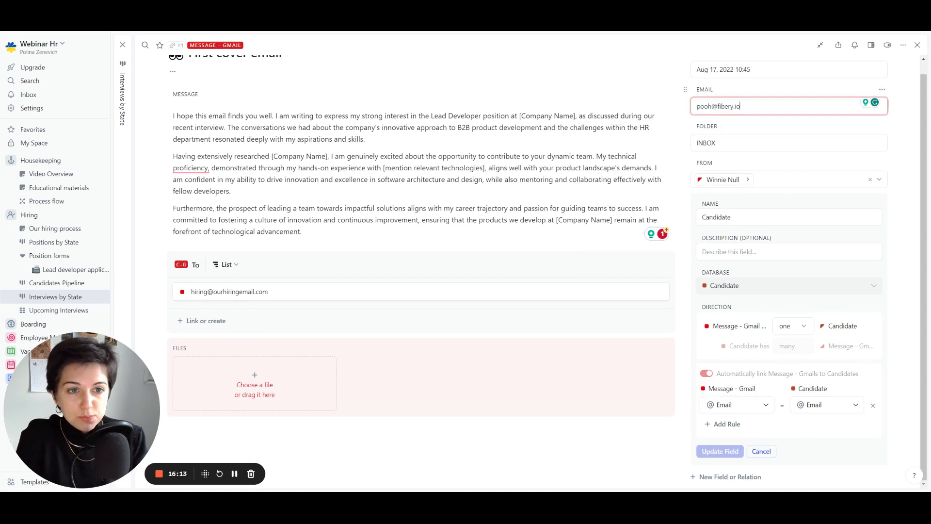
pyautogui.click(738, 130)
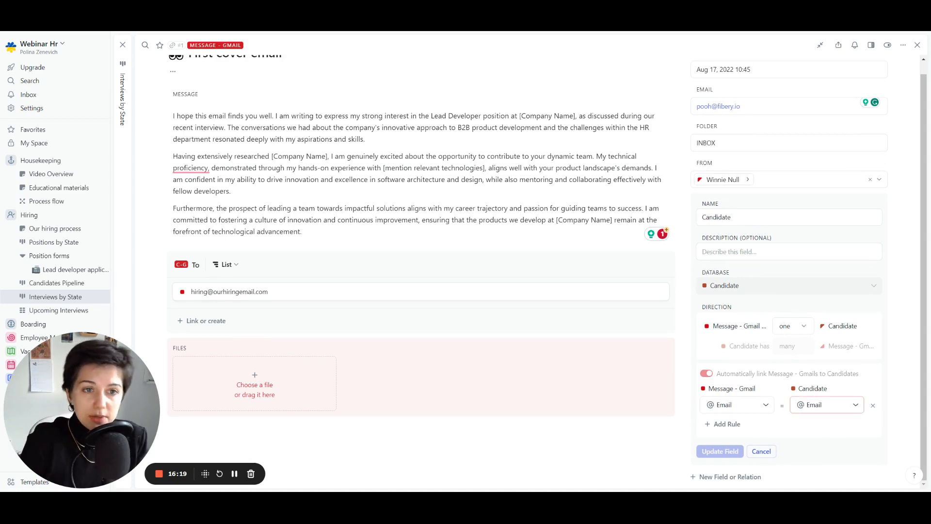
pyautogui.click(768, 451)
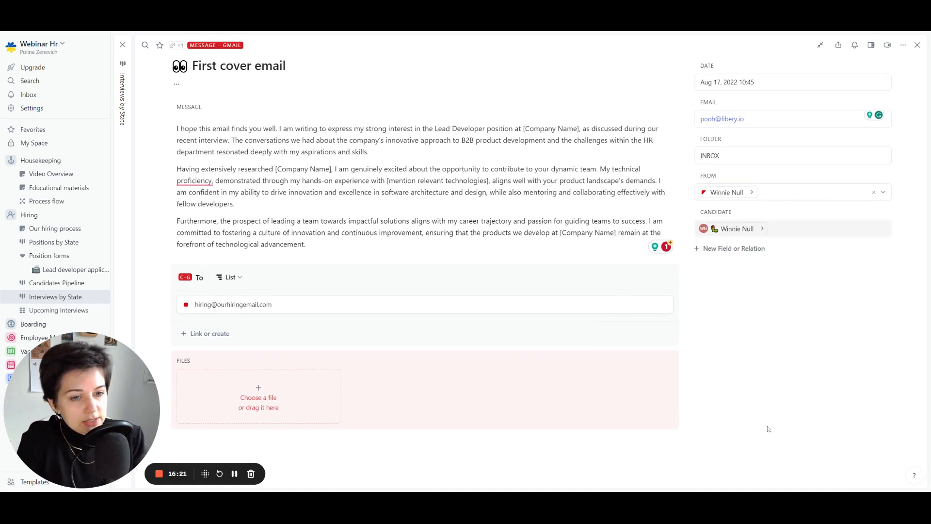
# - Open the linked candidate in full width, view their Message - Gmails as a Feed, and return them to the List view
pyautogui.click(764, 228)
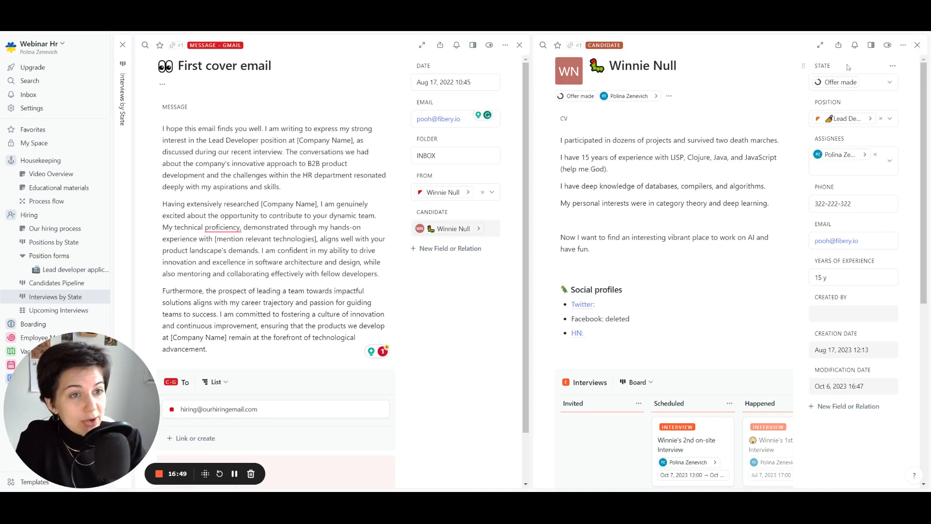
pyautogui.click(819, 45)
pyautogui.scroll(-6, 436, 146)
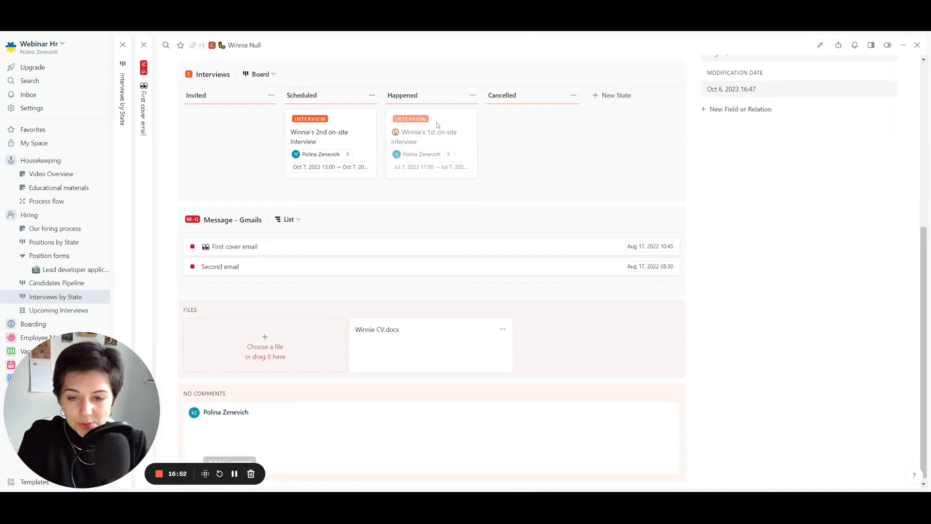
pyautogui.click(298, 217)
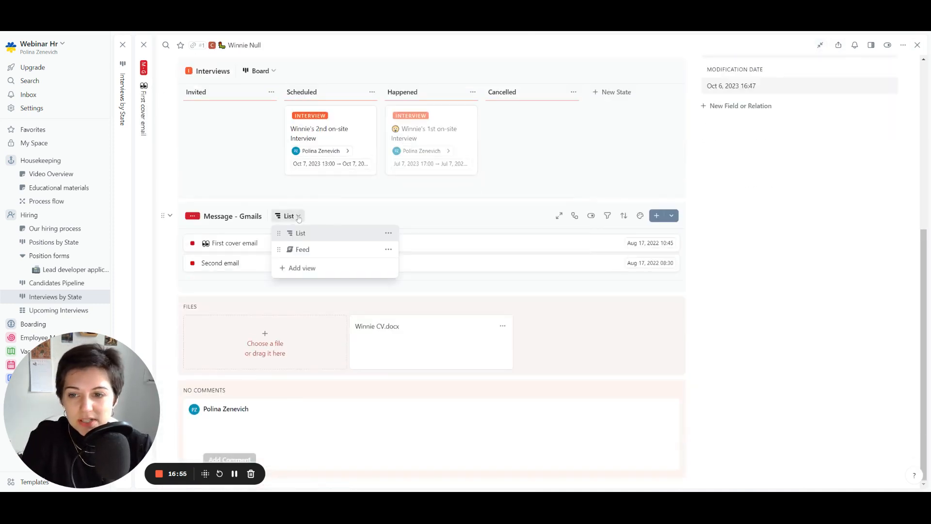
pyautogui.click(308, 248)
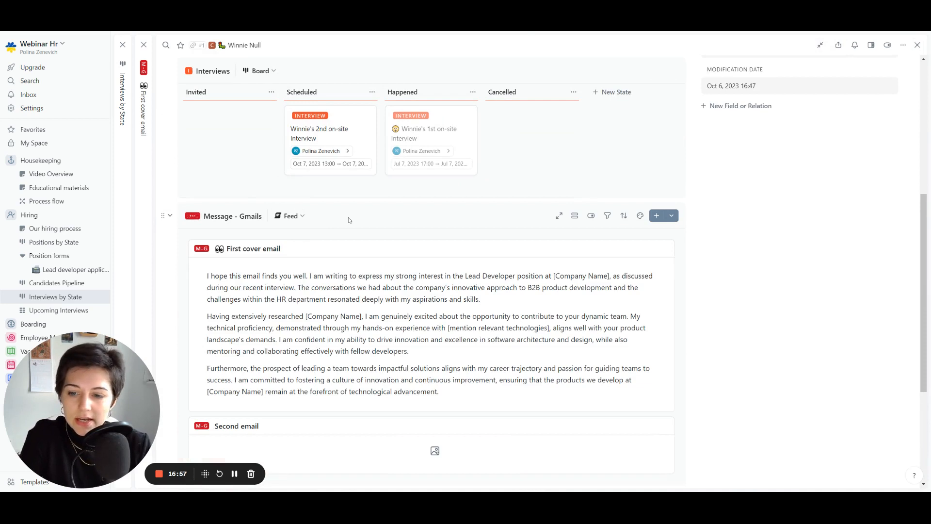
pyautogui.scroll(-2, 347, 216)
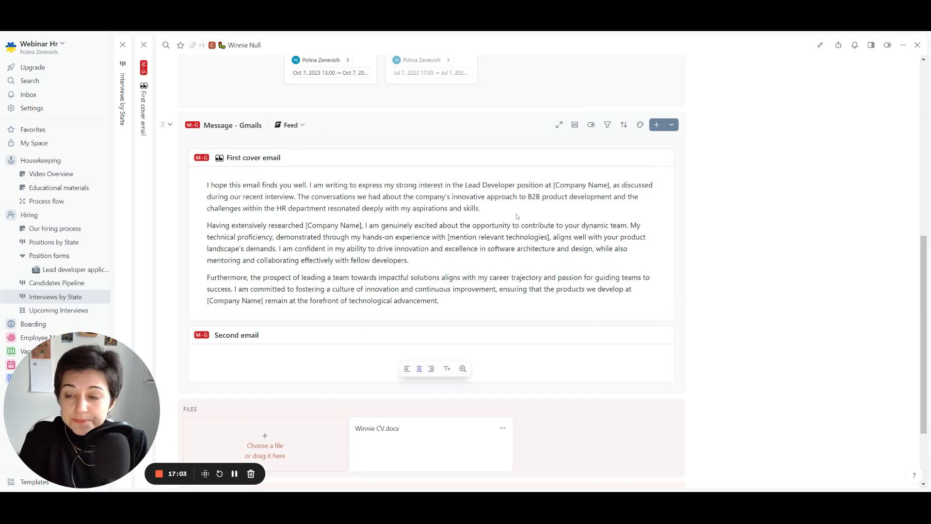
pyautogui.click(290, 126)
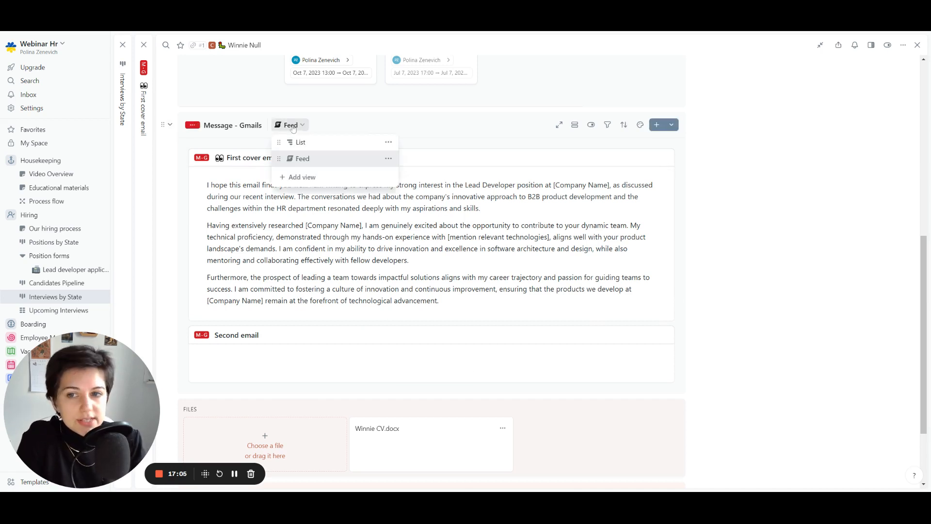
pyautogui.click(299, 142)
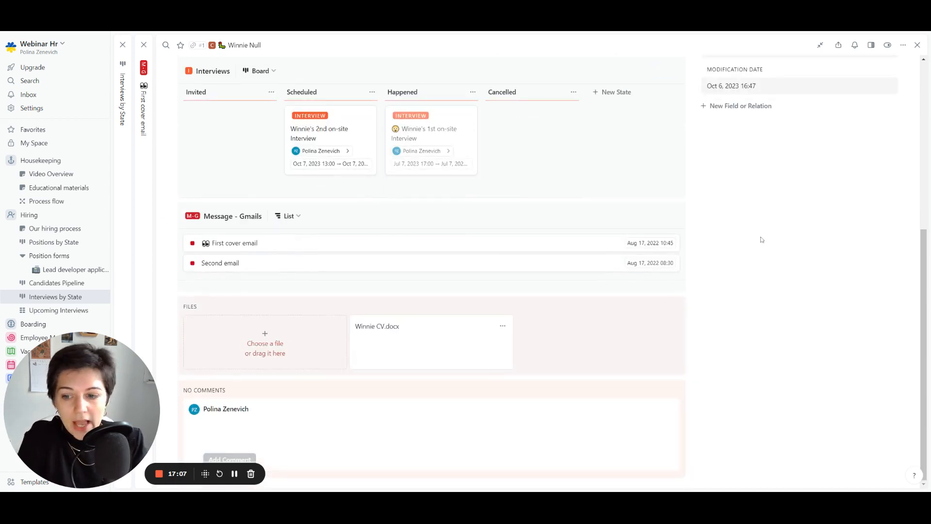
# - Set the candidate's State to Hired
pyautogui.scroll(6, 760, 241)
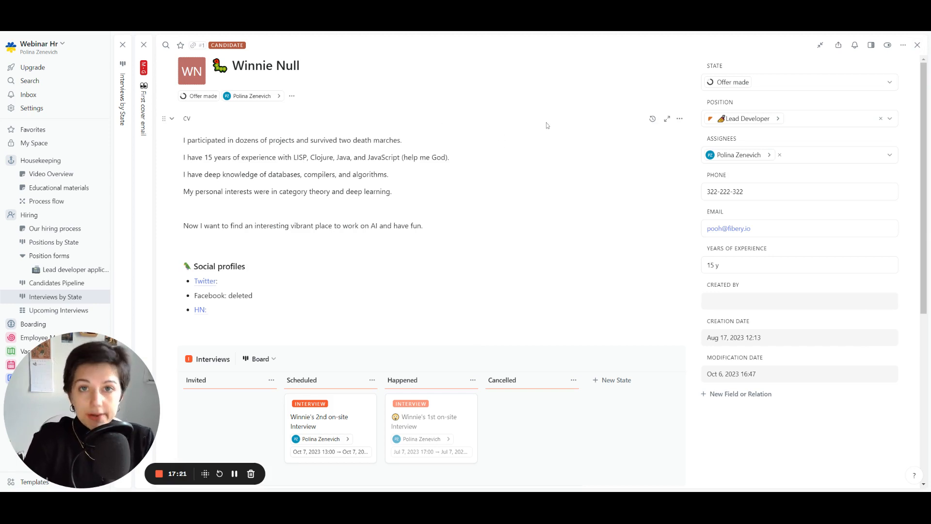
pyautogui.click(762, 86)
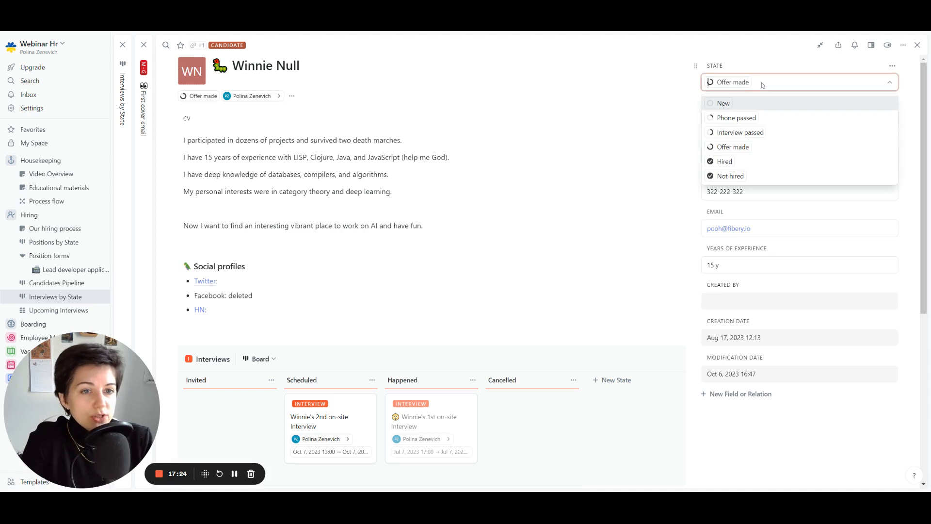
pyautogui.click(743, 163)
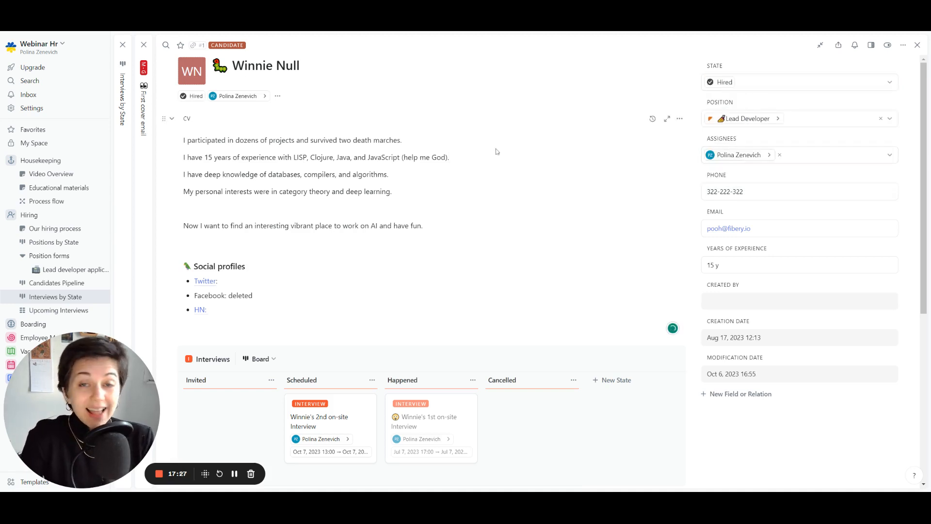